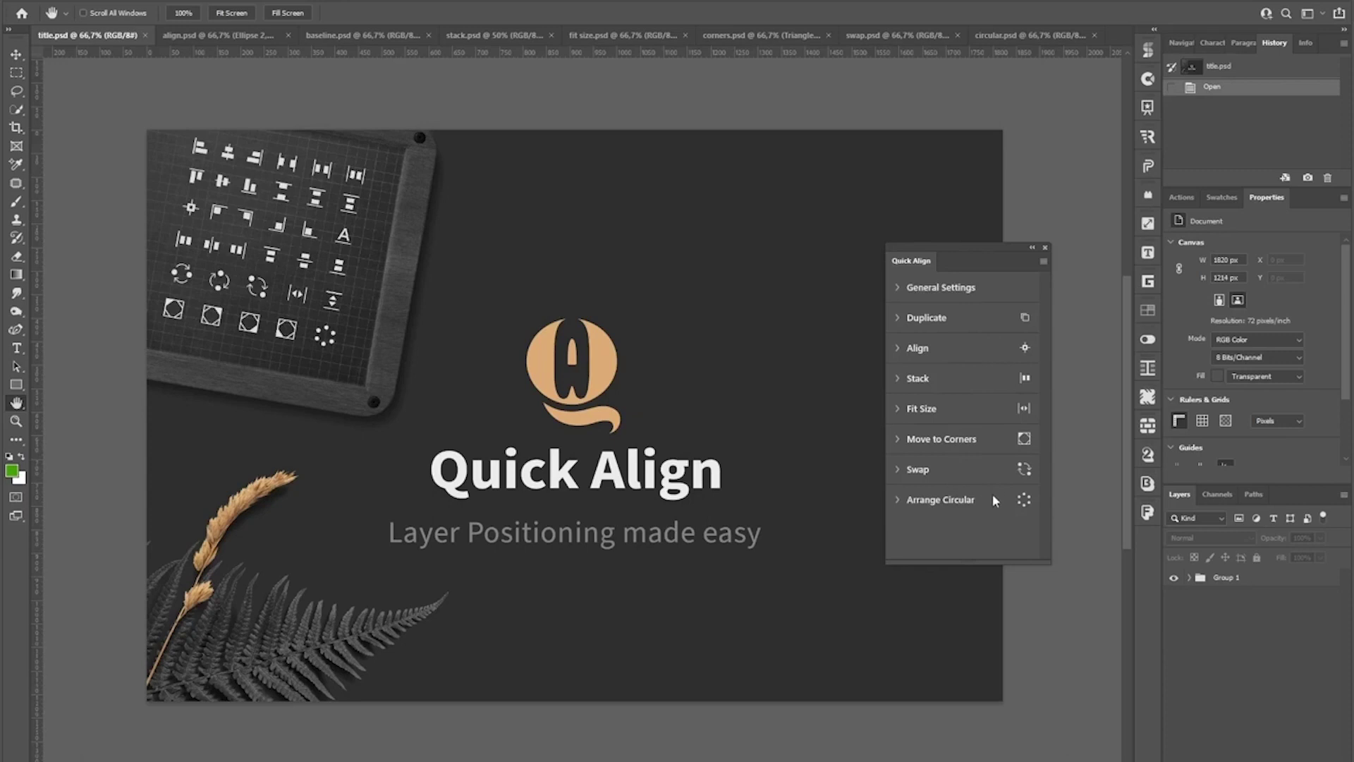
# Step: In align.psd, duplicate the orange circle with Quick Align's Duplicate set to 2 copies
pyautogui.click(203, 36)
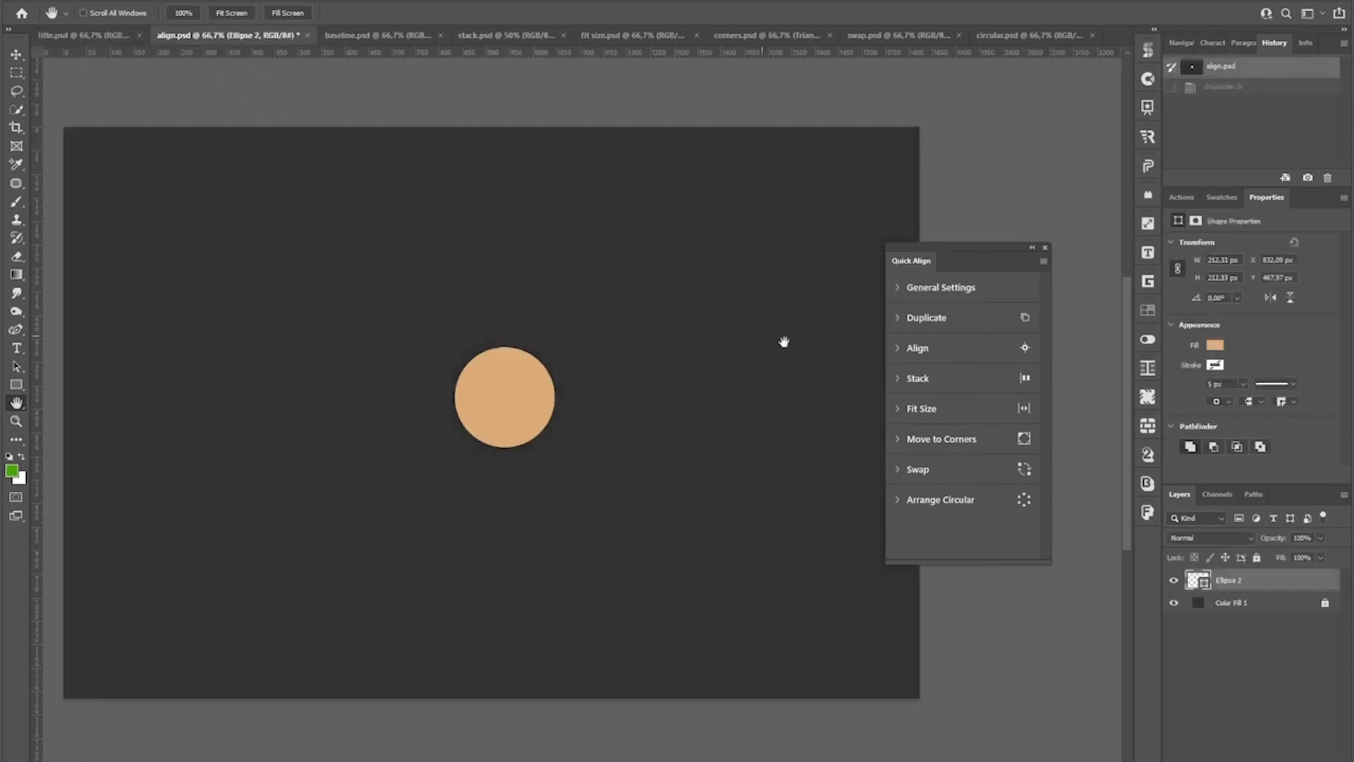
pyautogui.click(922, 323)
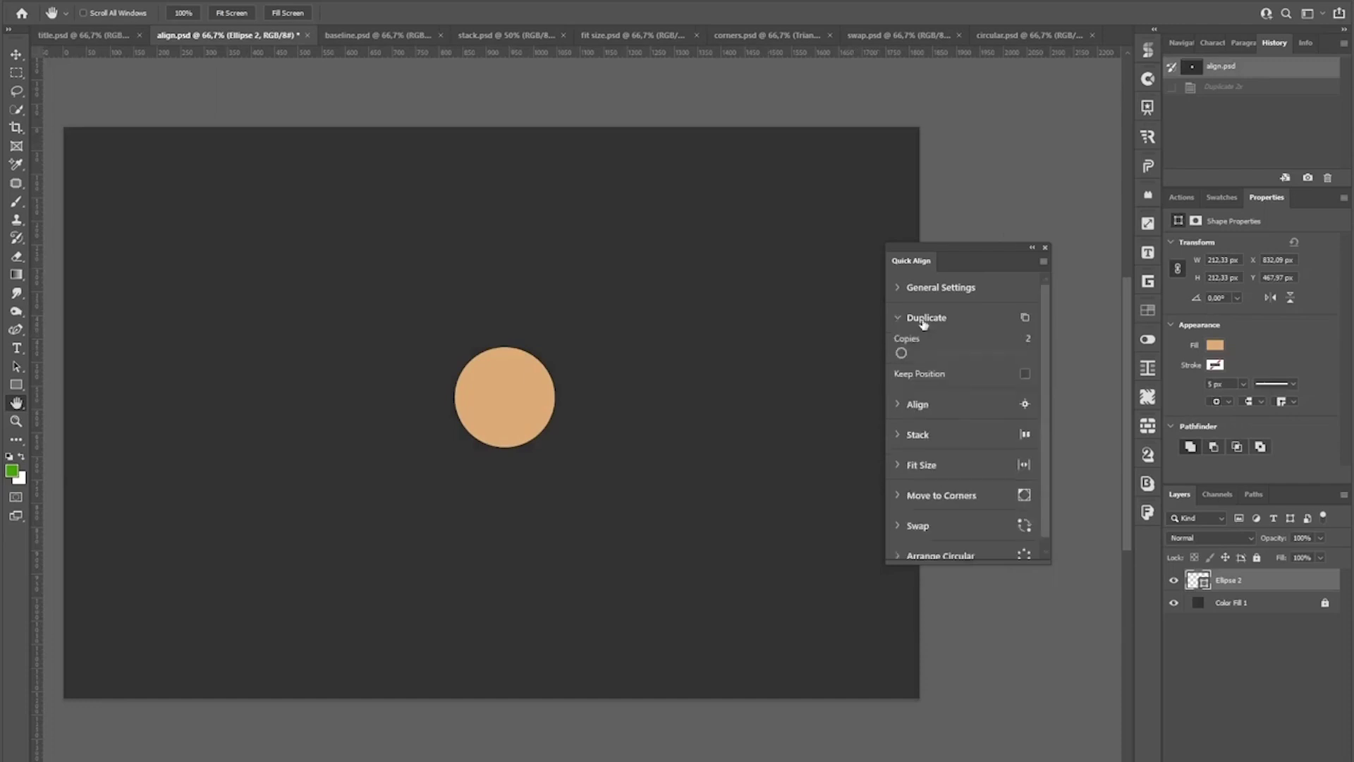
pyautogui.click(1024, 319)
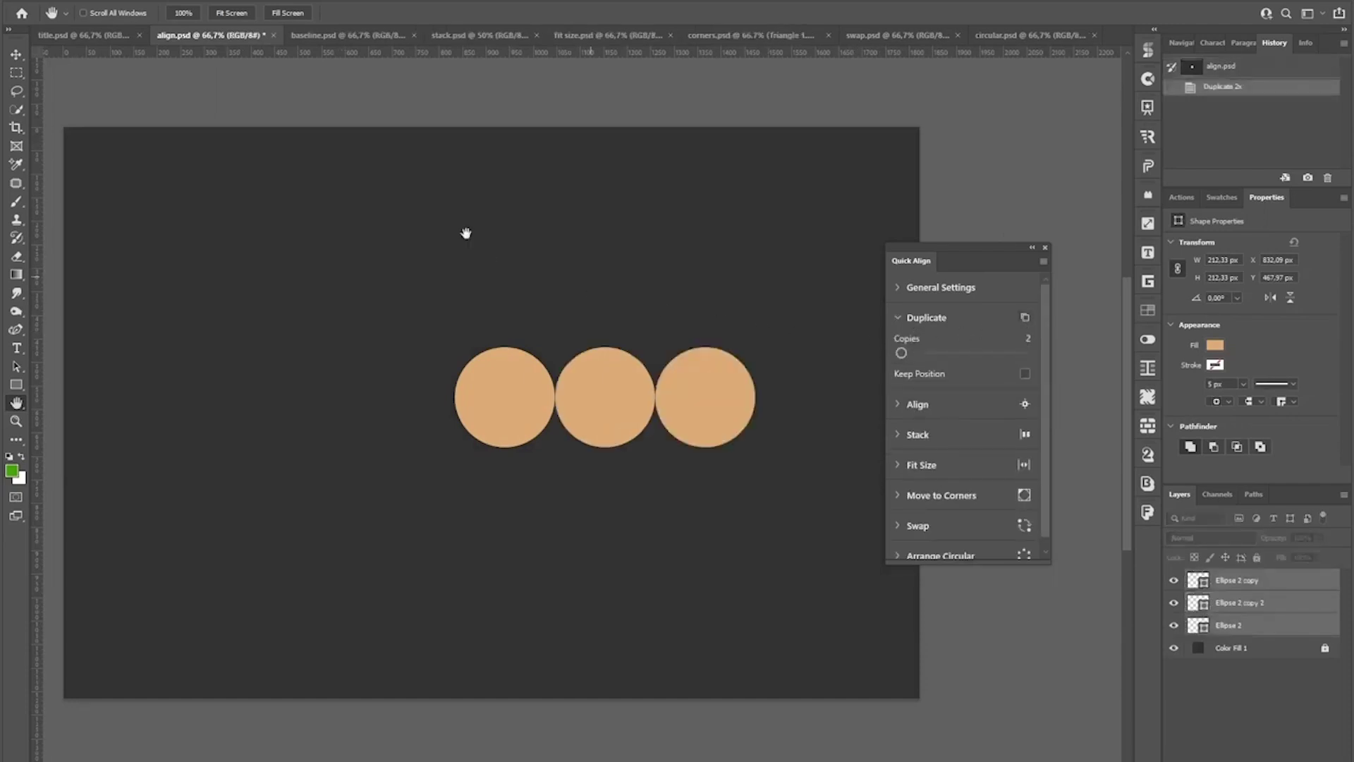
pyautogui.click(918, 405)
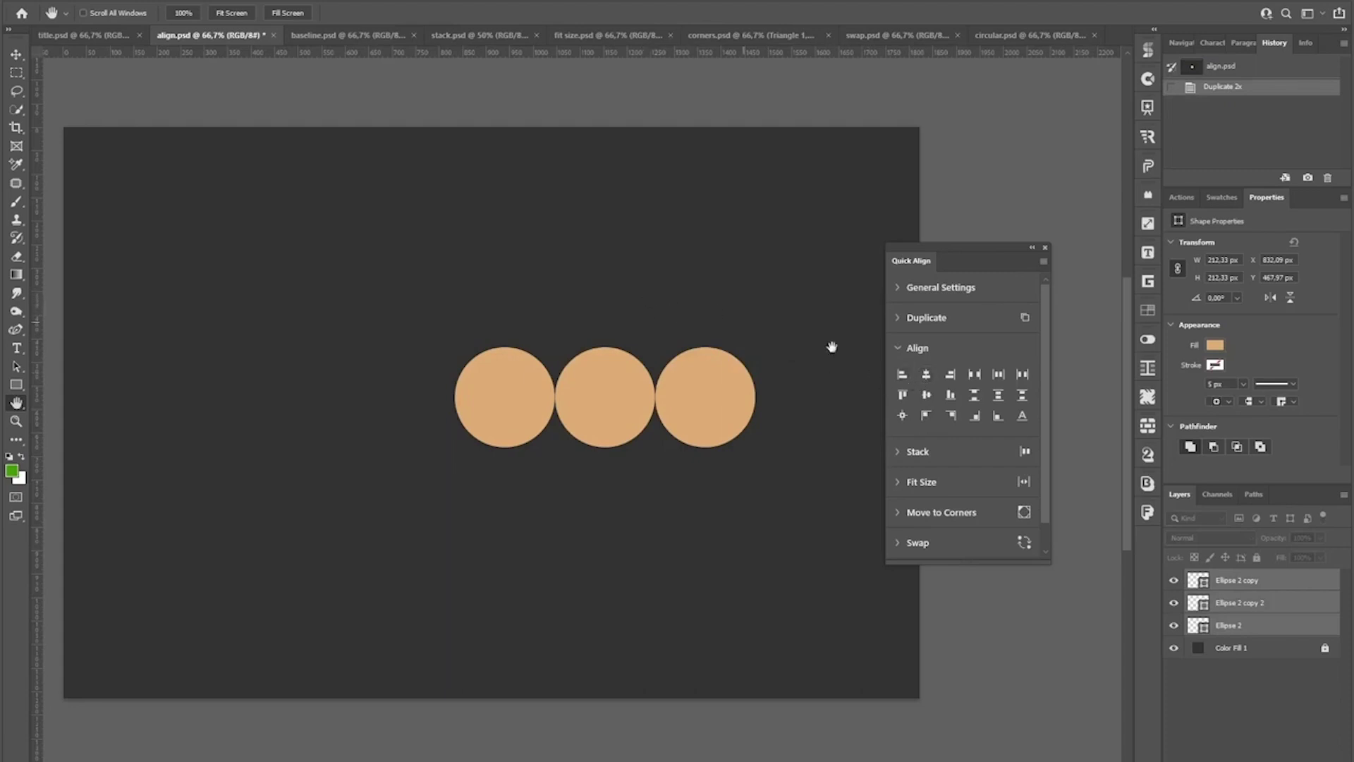
# Step: Try Space Between, Evenly and Around on X, then Align Top, then Align Center
pyautogui.click(977, 381)
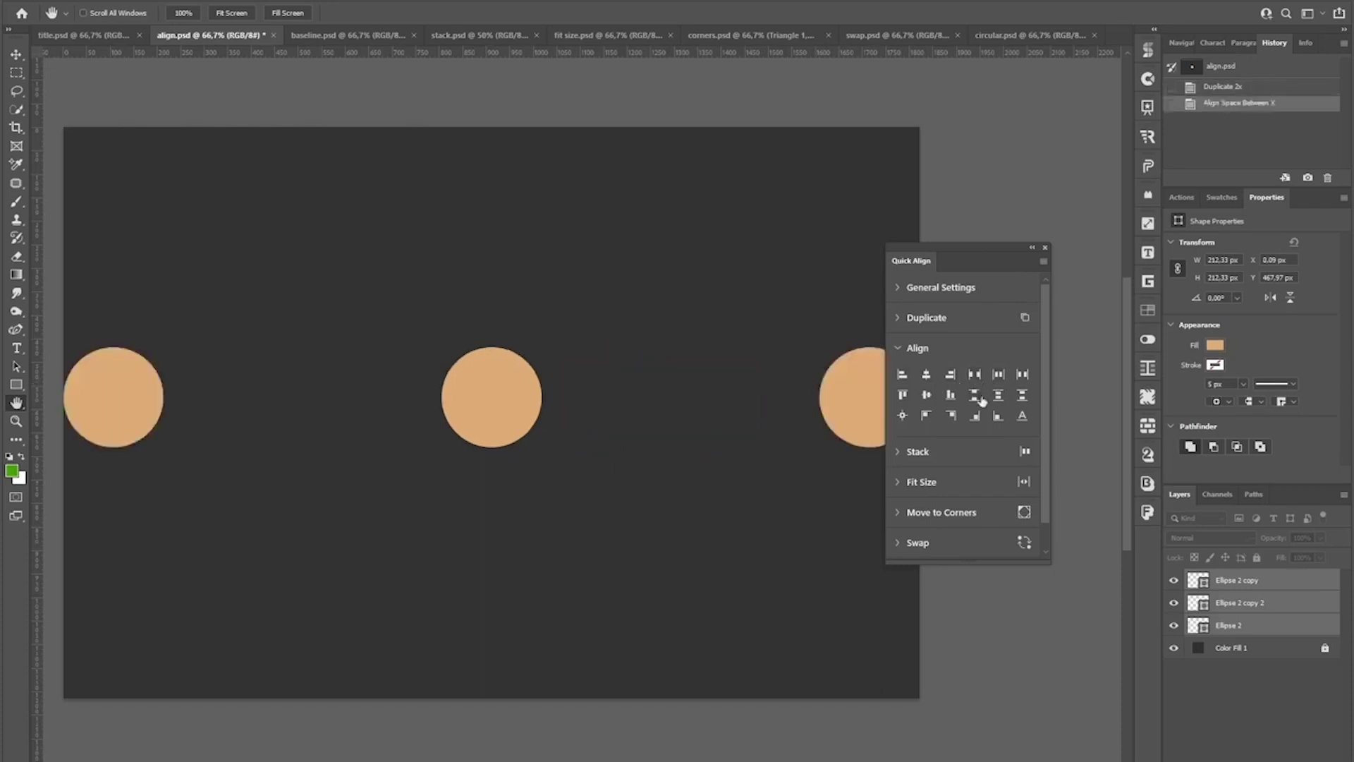
pyautogui.click(999, 378)
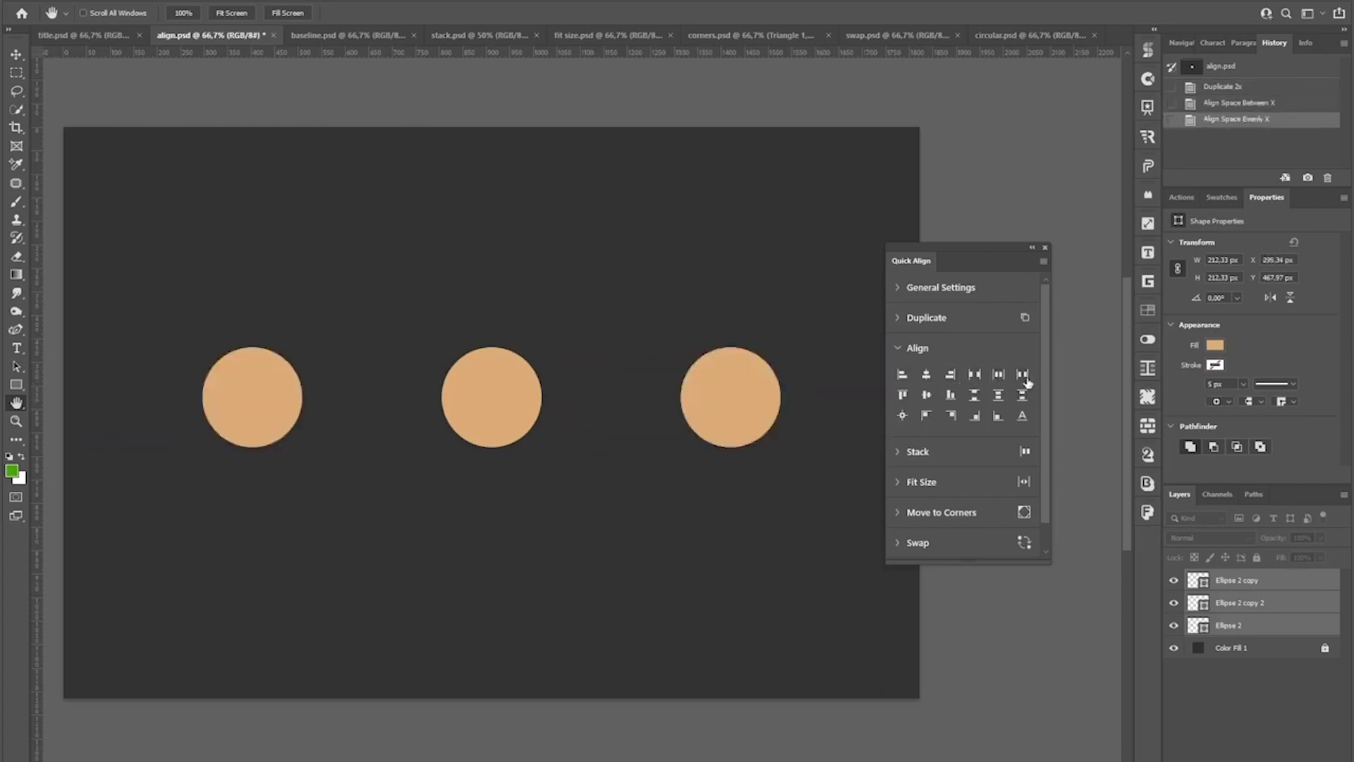
pyautogui.click(1024, 377)
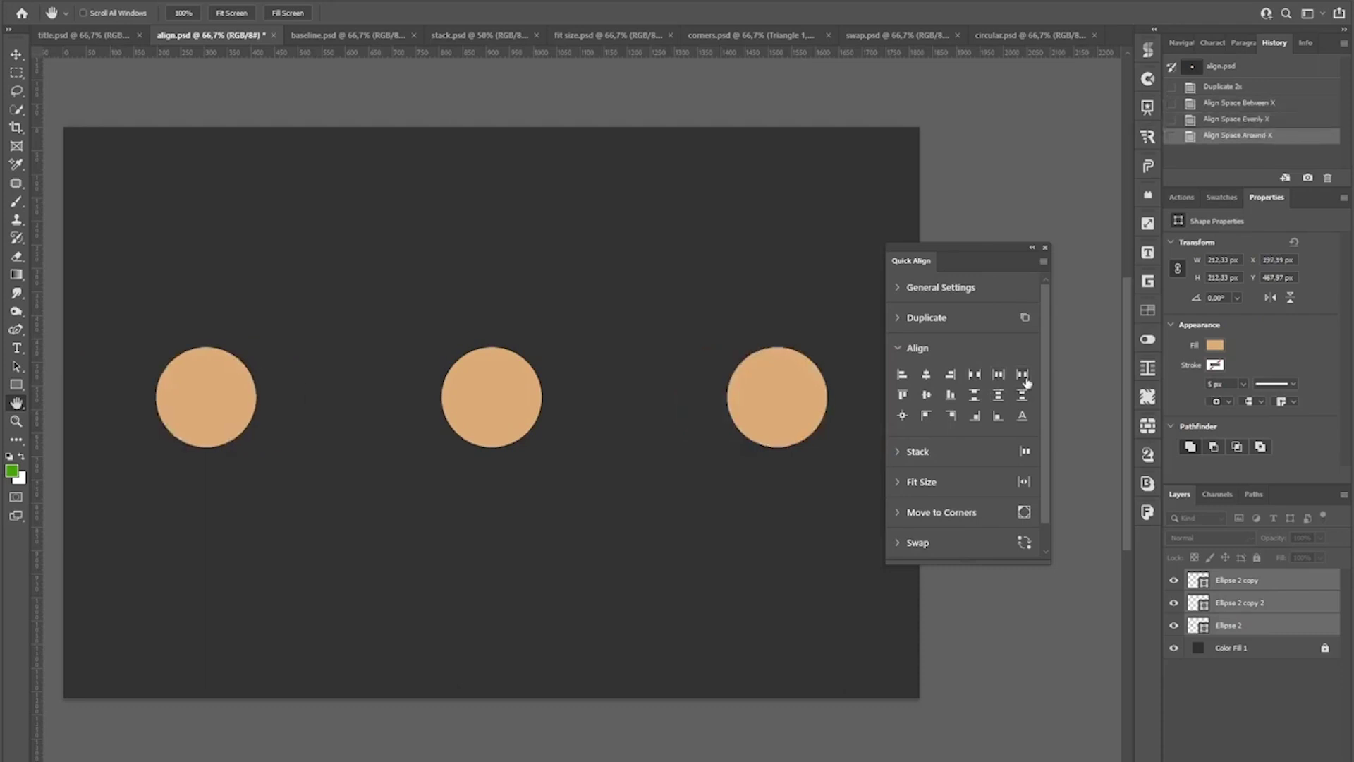
pyautogui.click(904, 399)
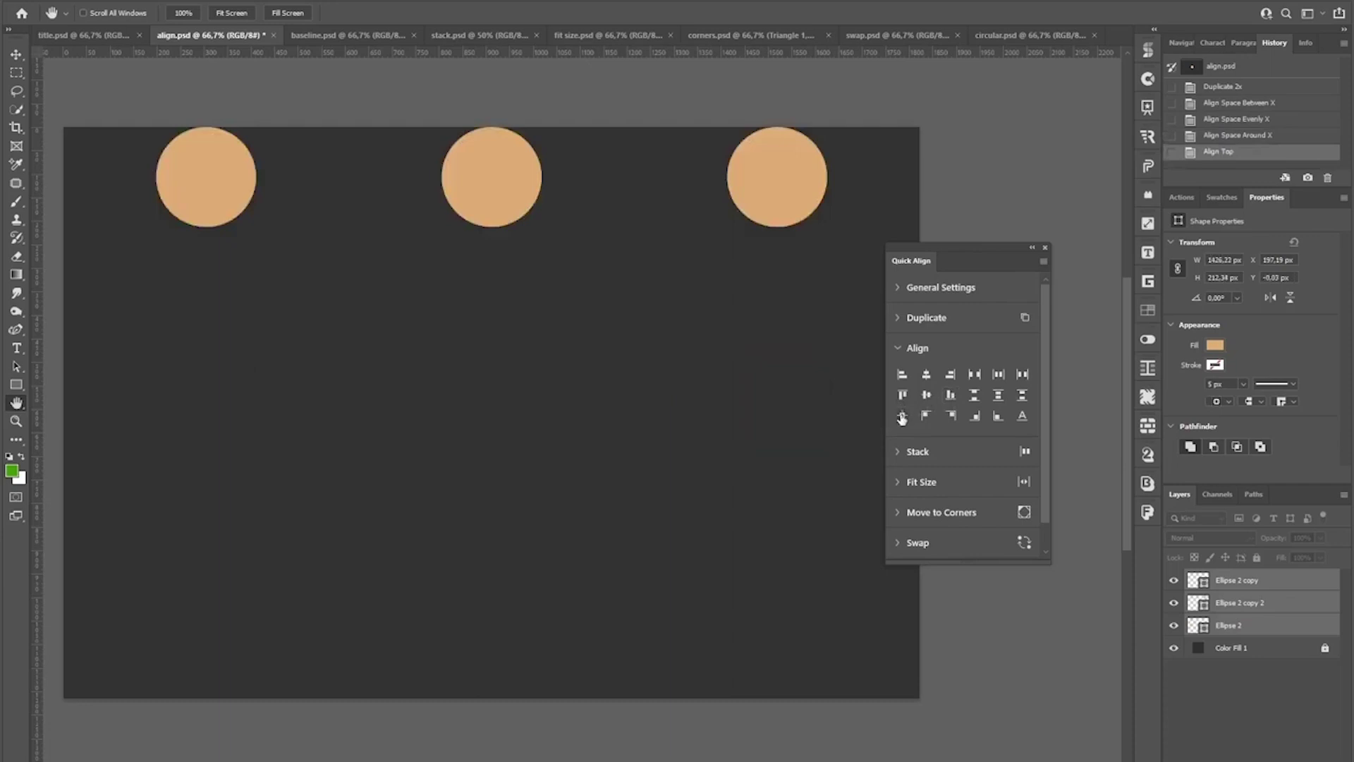
pyautogui.click(902, 418)
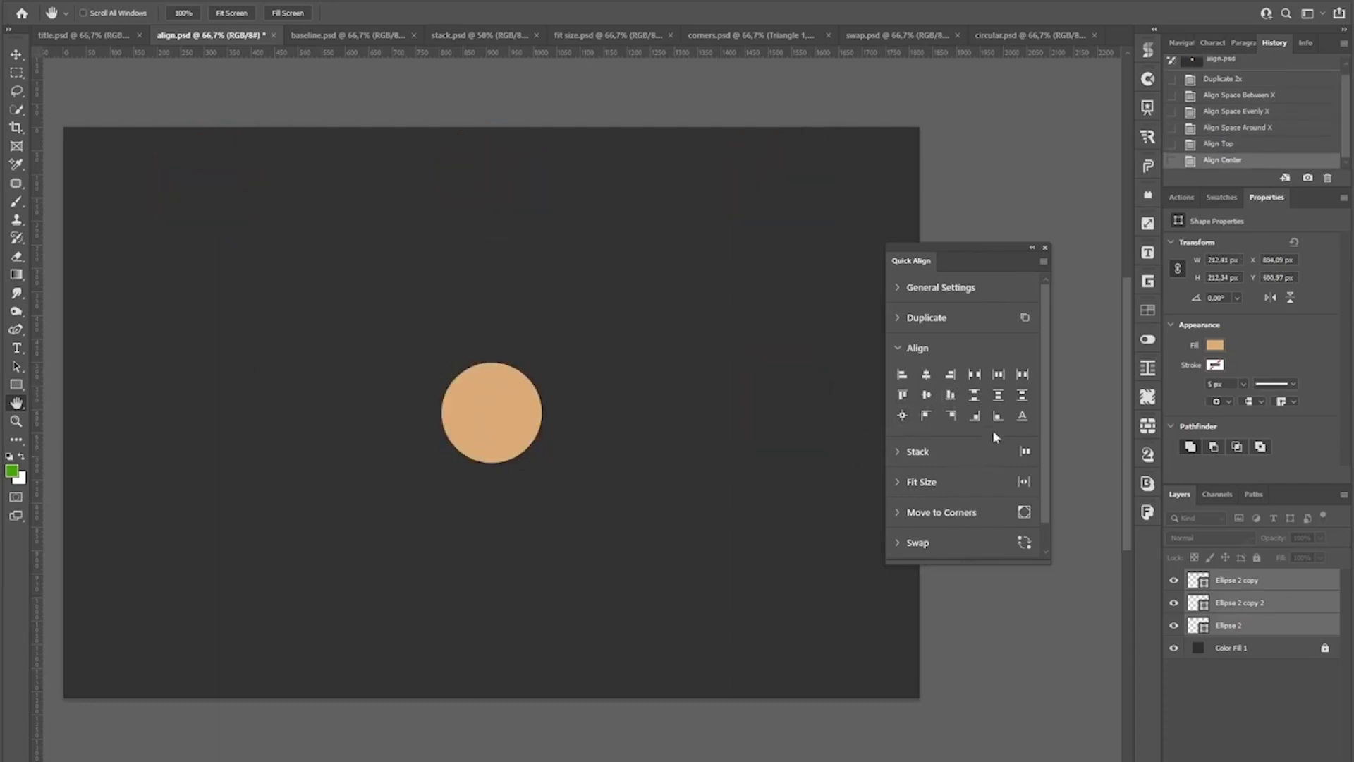
# Step: In baseline.psd, apply Align Baseline to the 'Align Texts with 1 click' words and dots
pyautogui.click(336, 38)
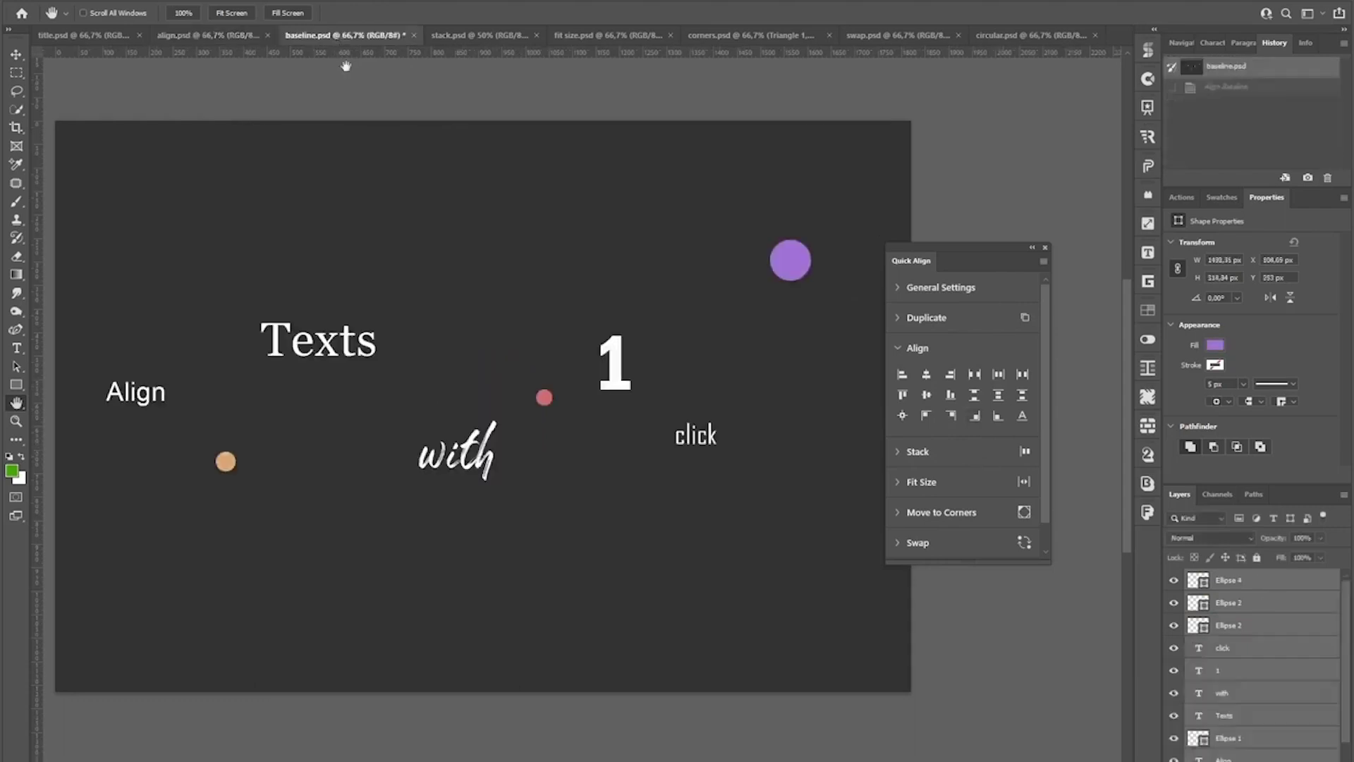
pyautogui.click(1024, 417)
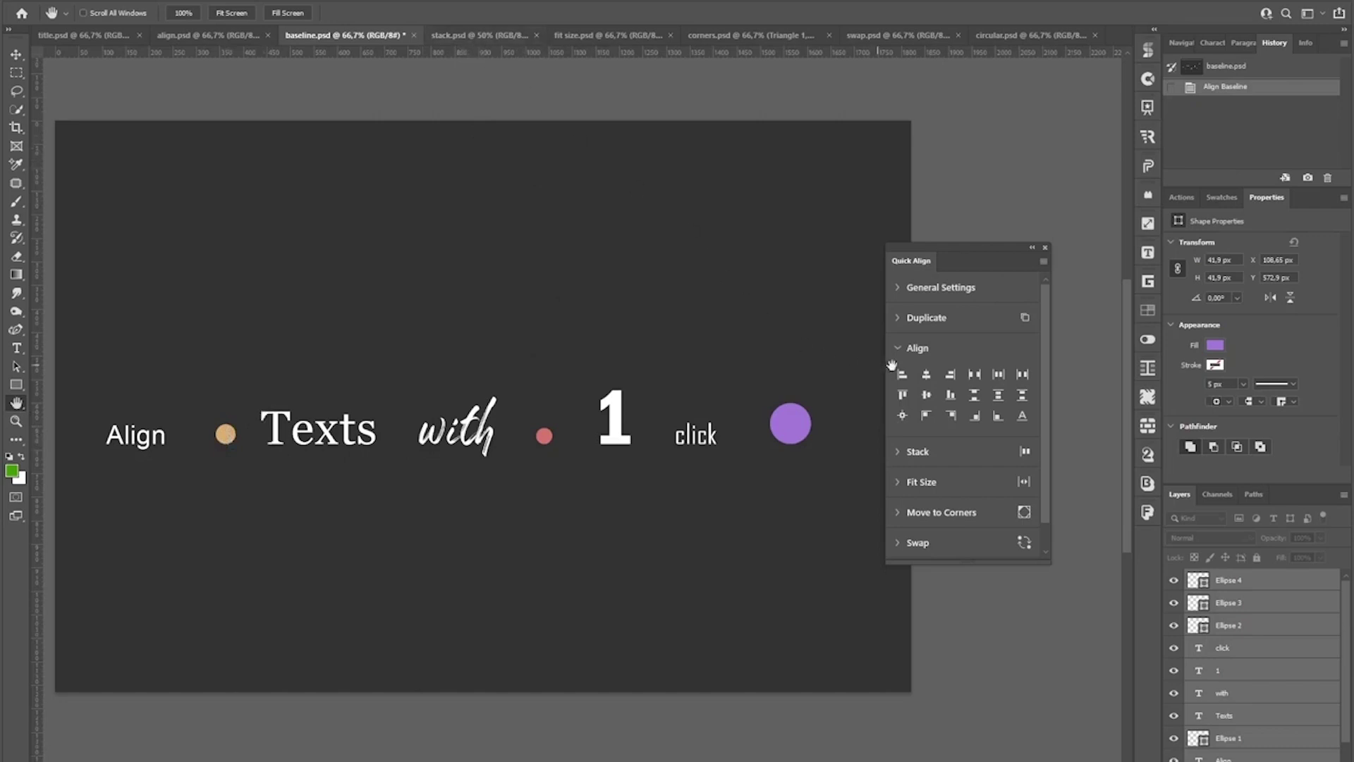
pyautogui.click(918, 349)
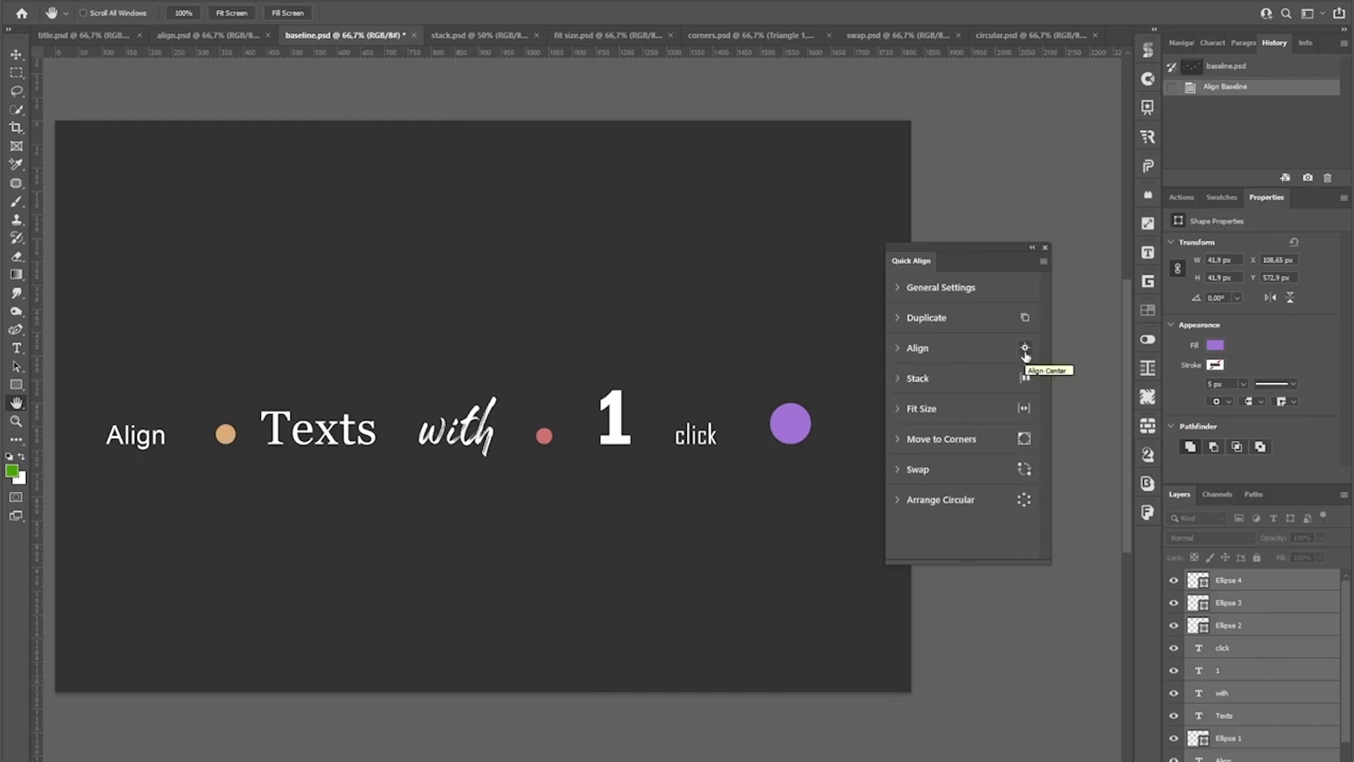
pyautogui.click(1043, 262)
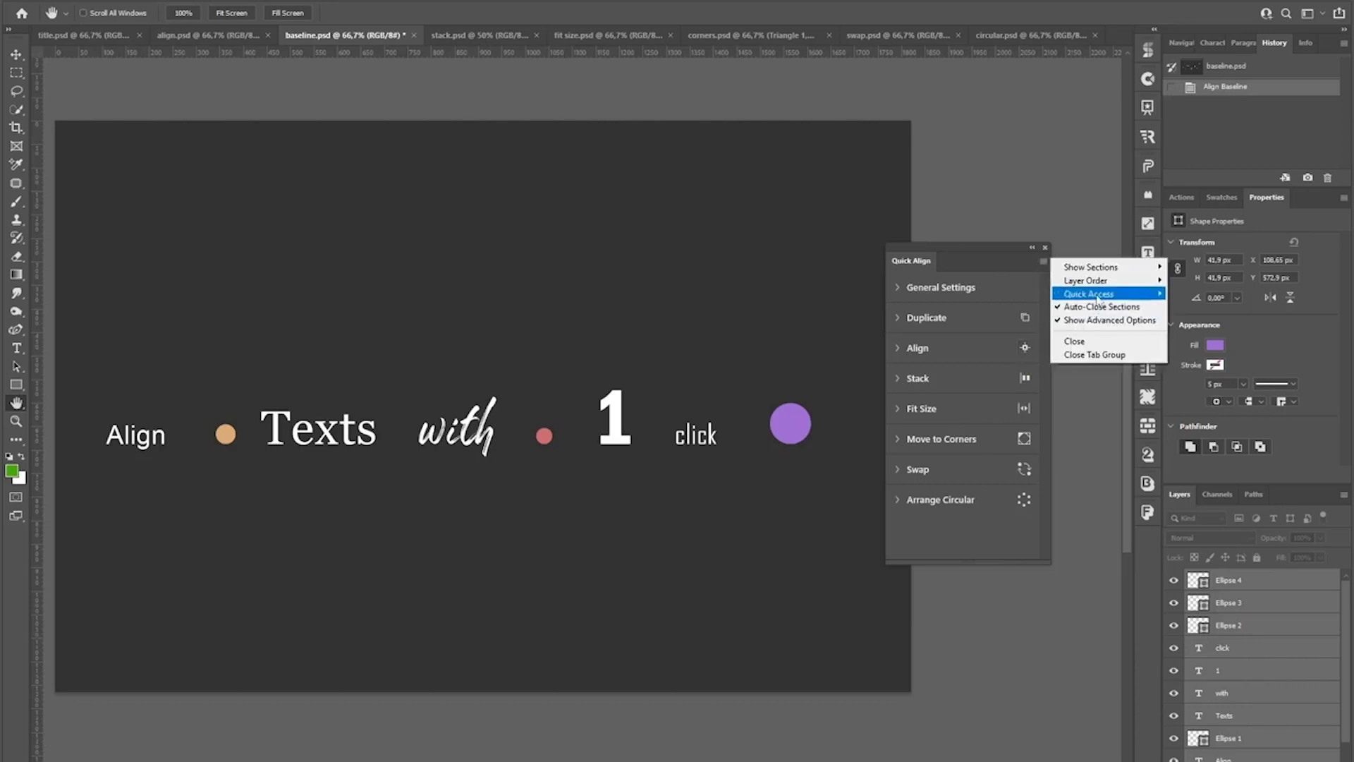
# Step: Set Align Baseline as the Align Quick Access action, then switch to stack.psd
pyautogui.moveTo(1097, 298)
pyautogui.moveTo(1213, 302)
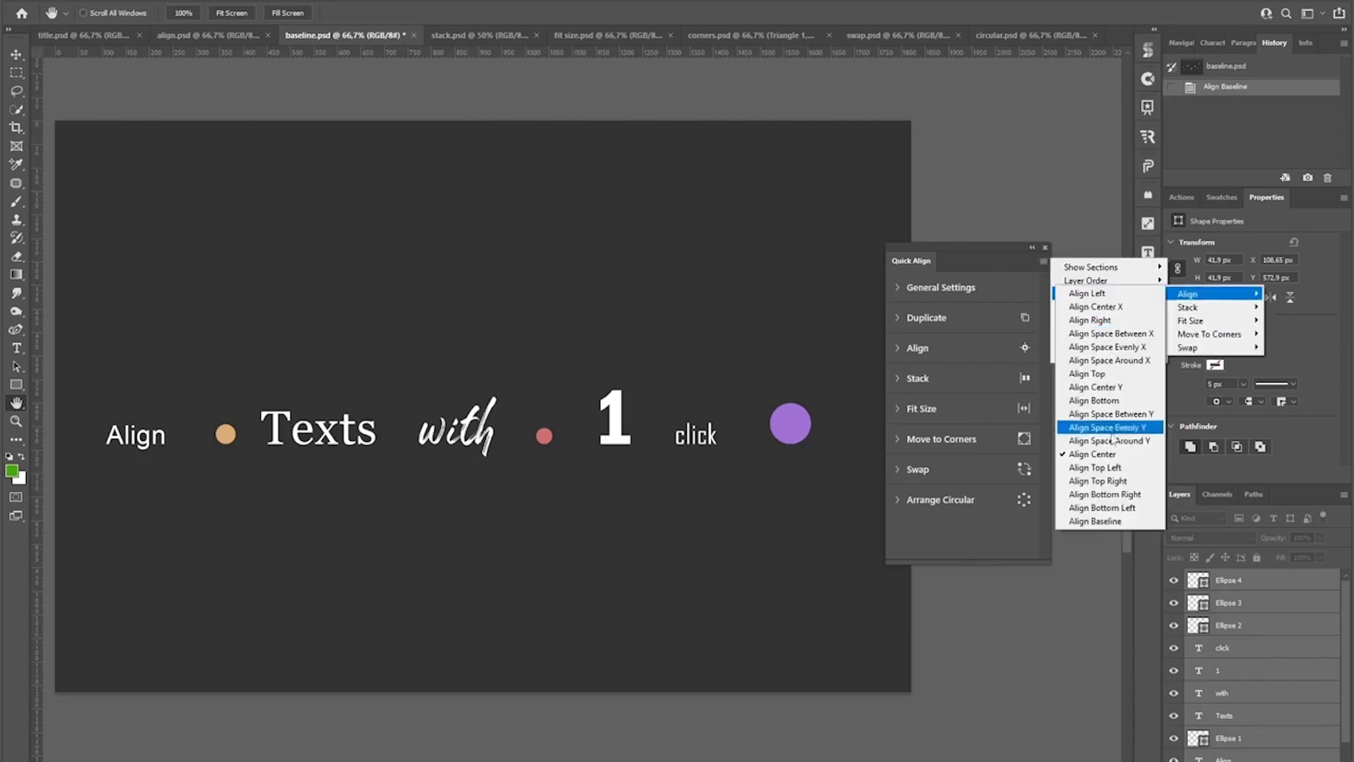
pyautogui.click(1104, 522)
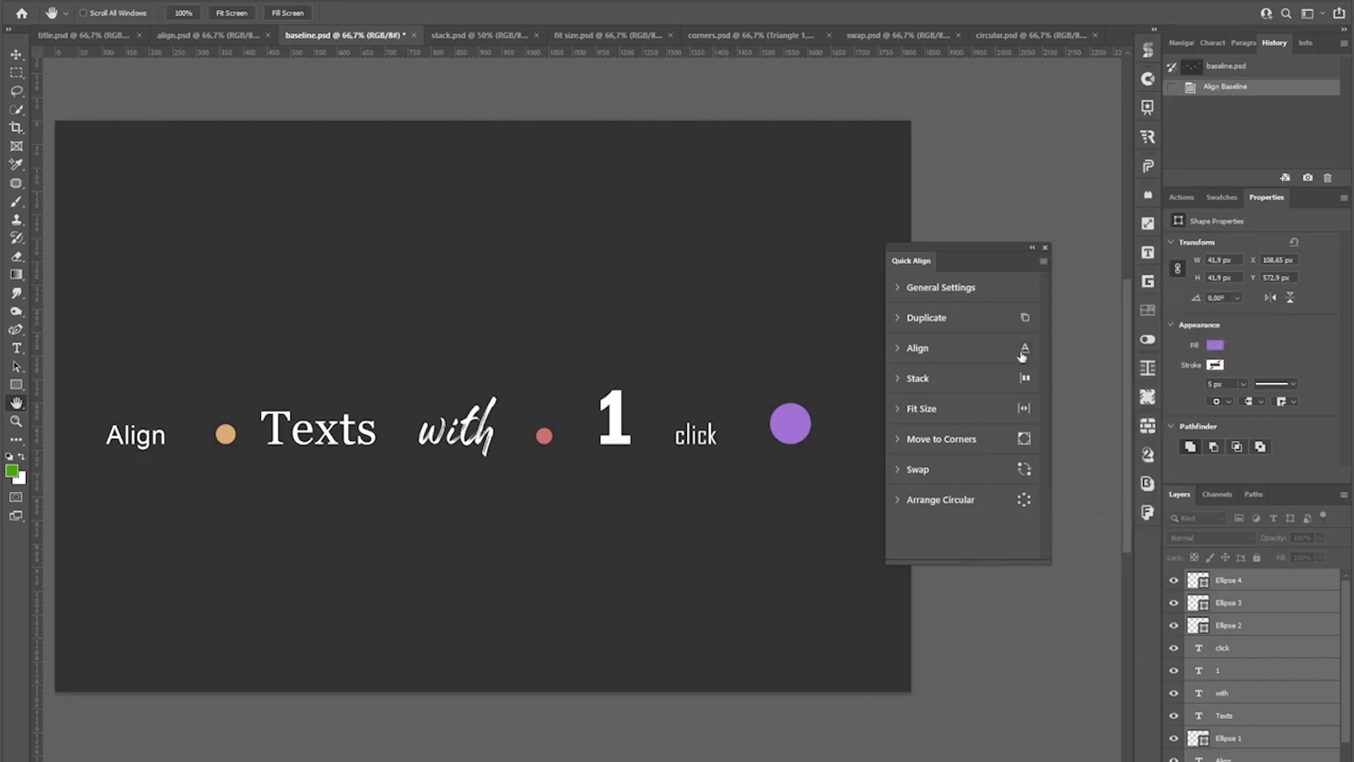
pyautogui.click(440, 36)
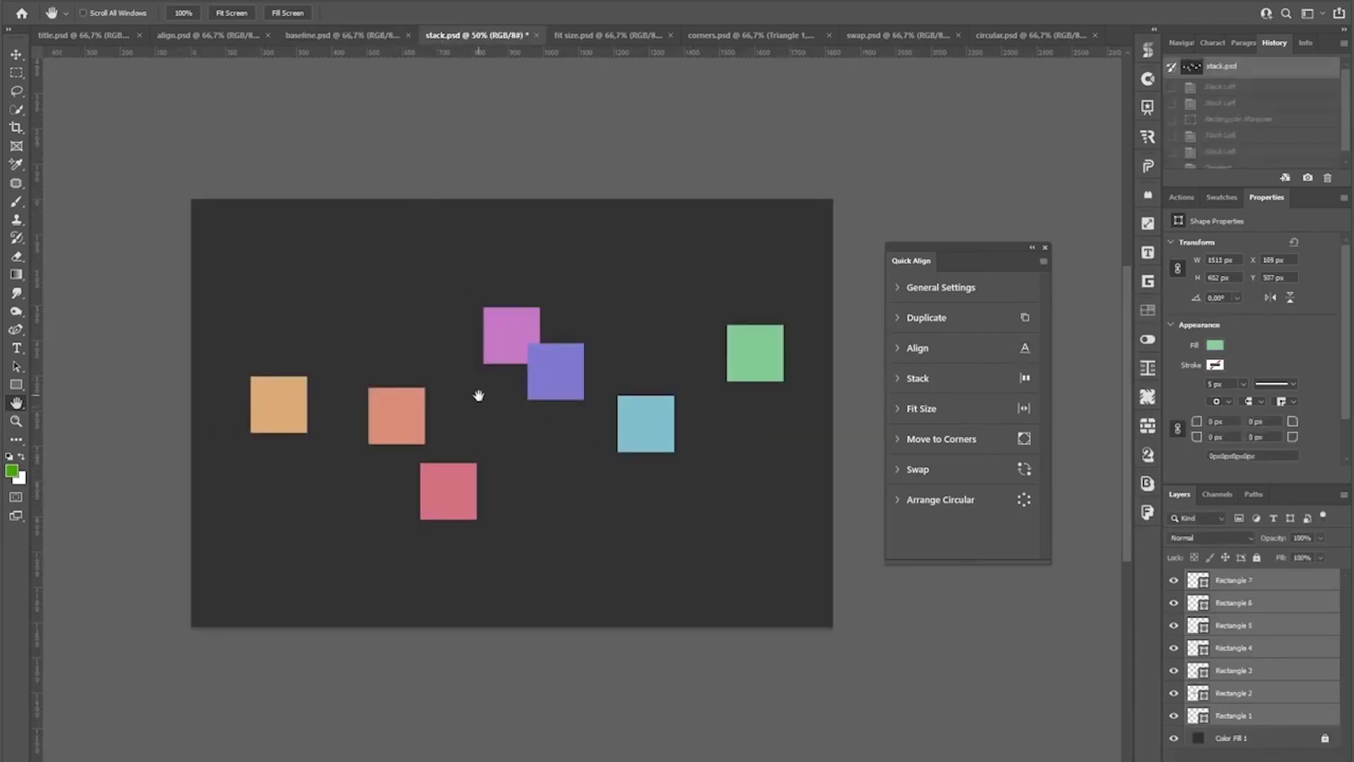
# Step: Stack the seven squares left in one row and set the General Settings gap to 33px
pyautogui.click(918, 379)
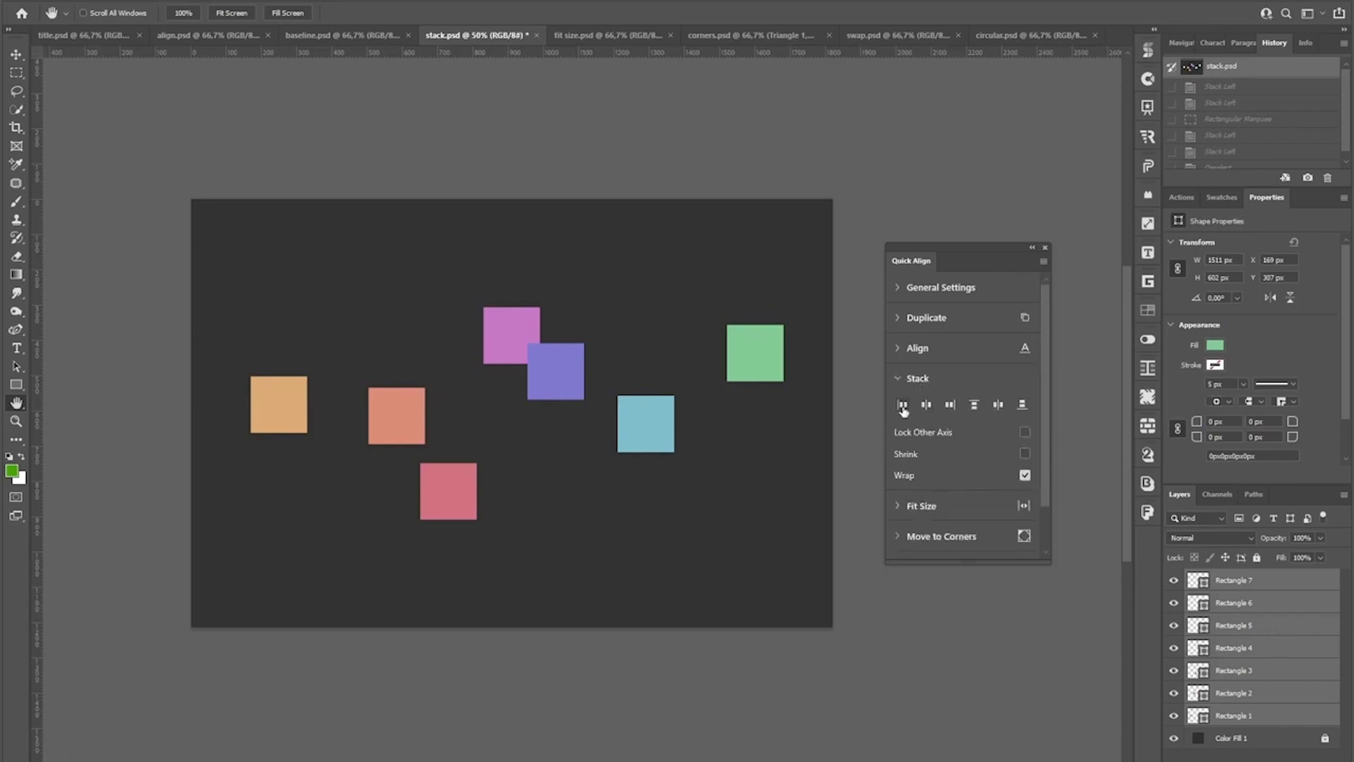
pyautogui.click(903, 405)
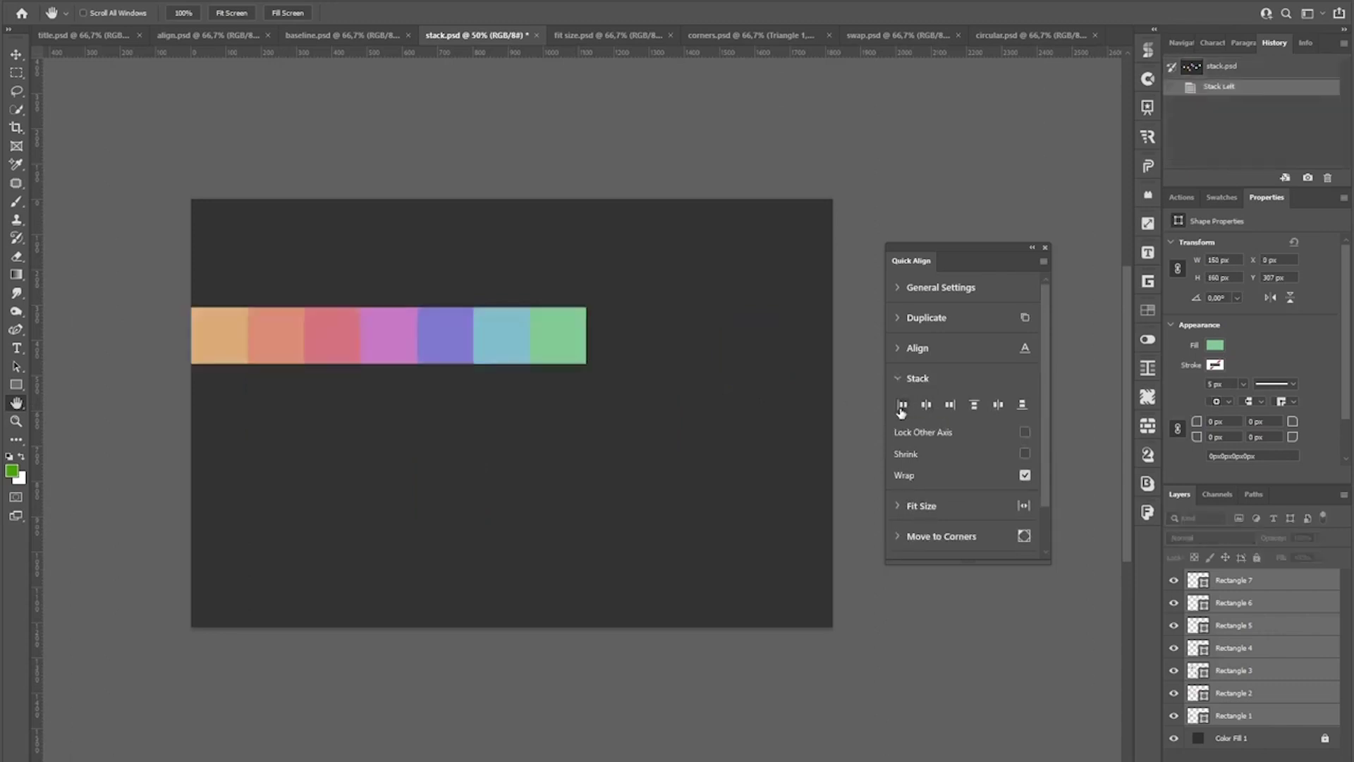
pyautogui.click(933, 289)
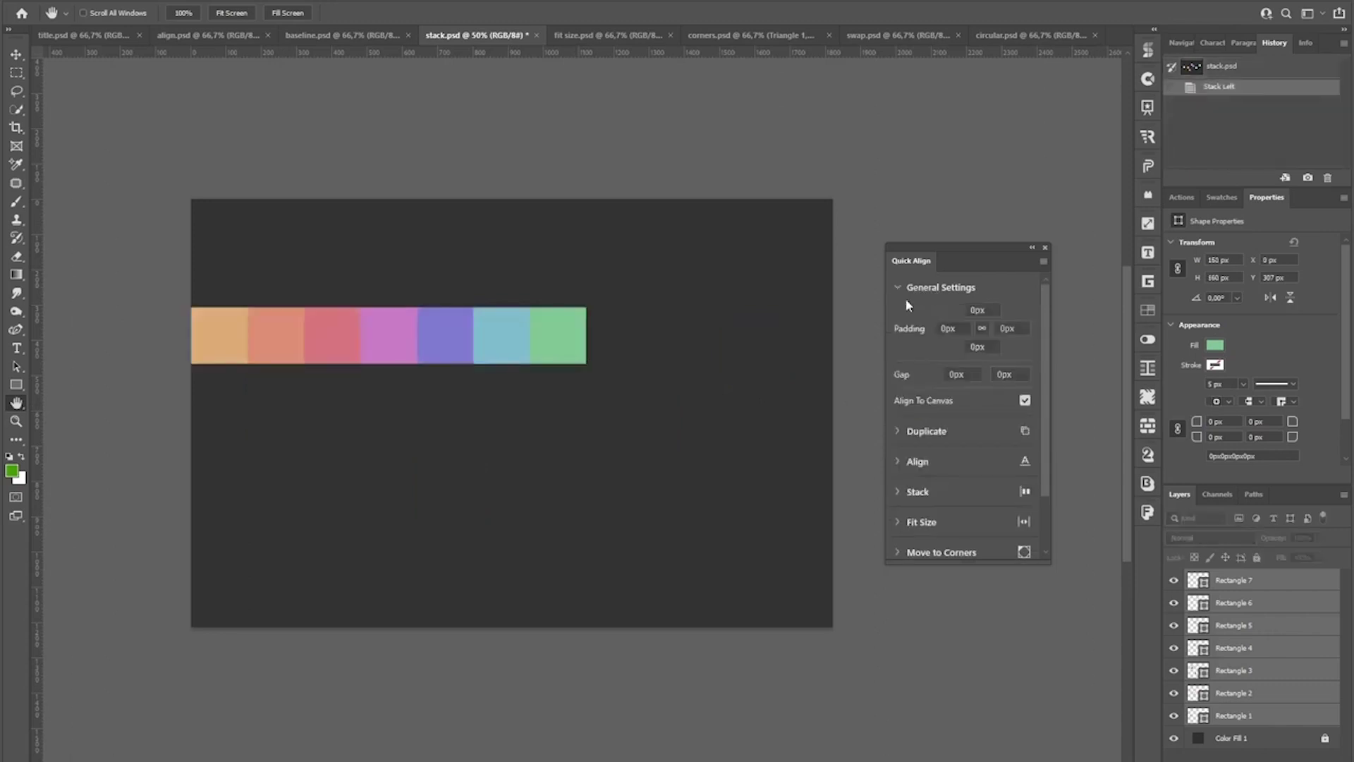
pyautogui.moveTo(899, 374)
pyautogui.mouseDown()
pyautogui.moveTo(917, 376)
pyautogui.moveTo(911, 387)
pyautogui.mouseUp()
pyautogui.click(927, 288)
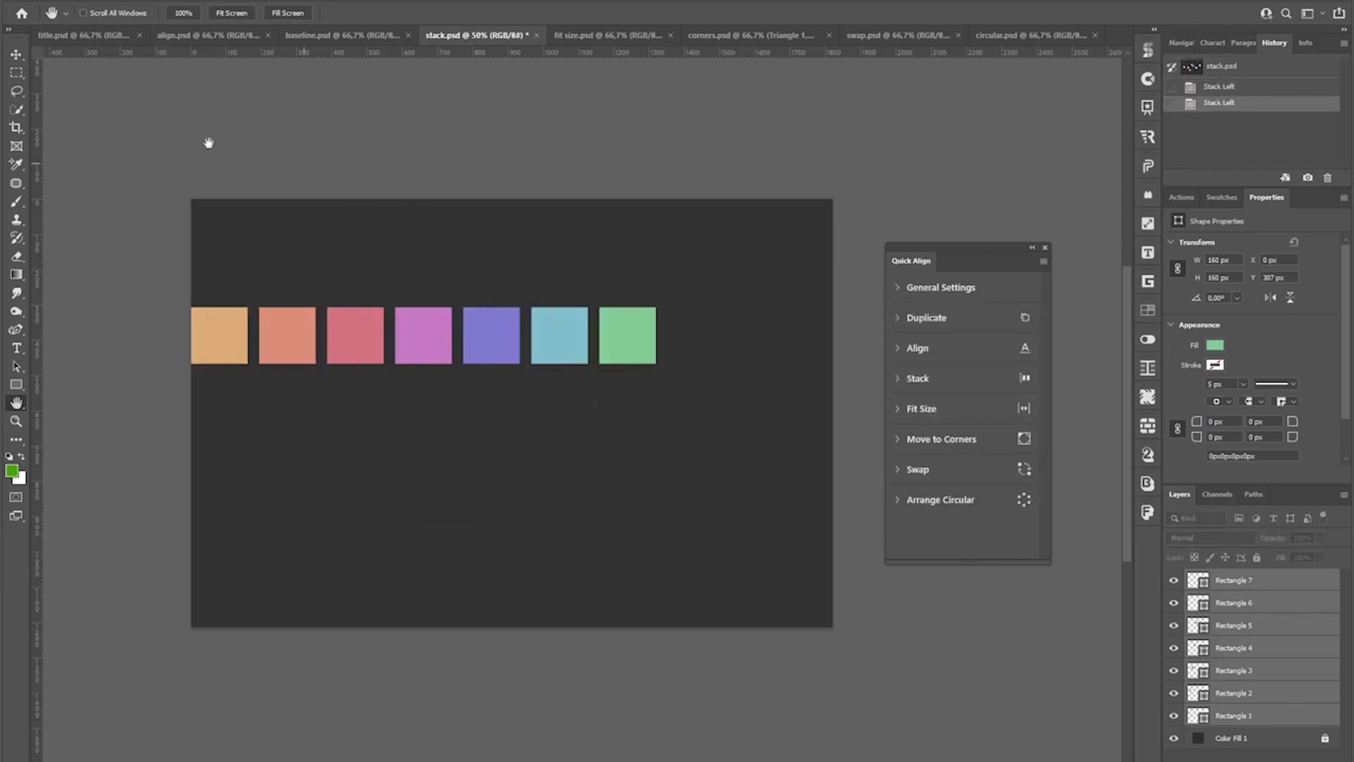
# Step: Marquee-select the canvas middle and apply Stack Left with Shrink enabled so the squares fit one row
pyautogui.click(21, 73)
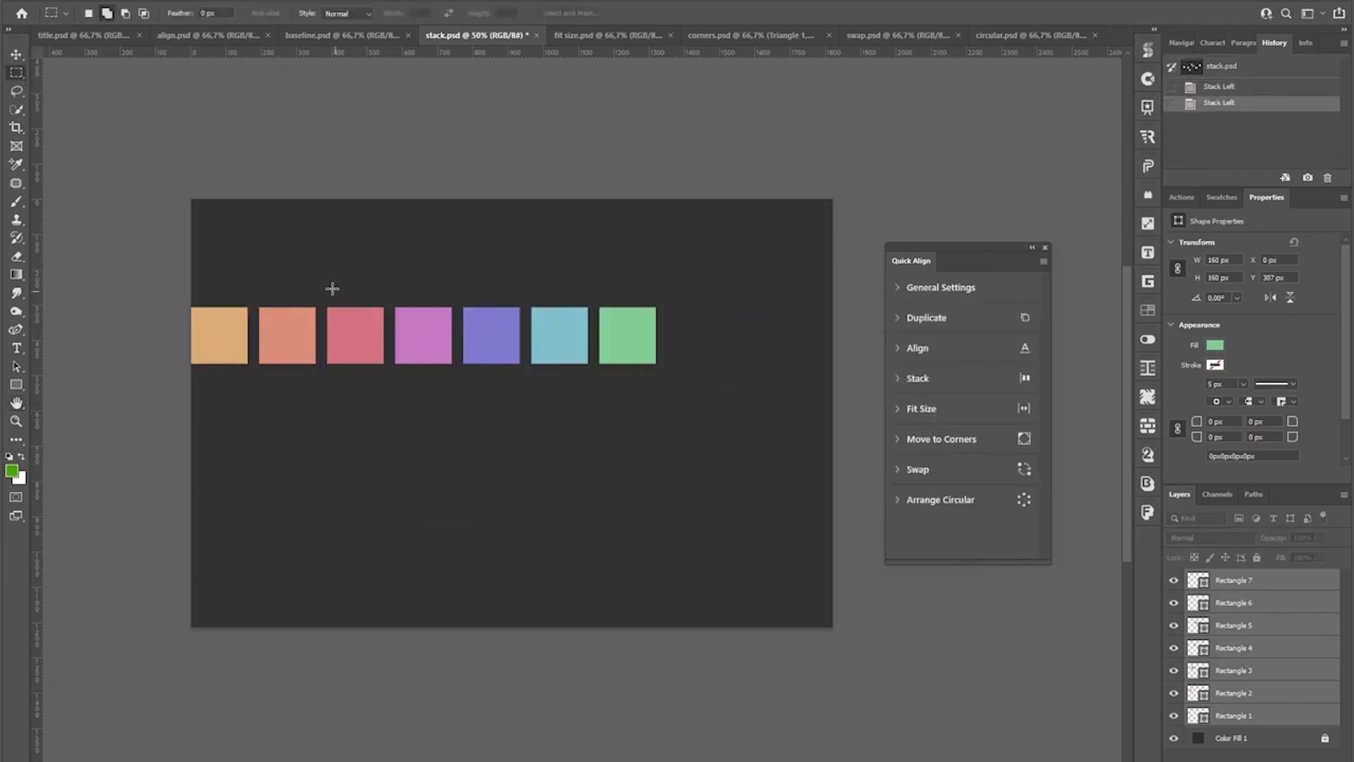
pyautogui.moveTo(302, 267); pyautogui.dragTo(676, 496)
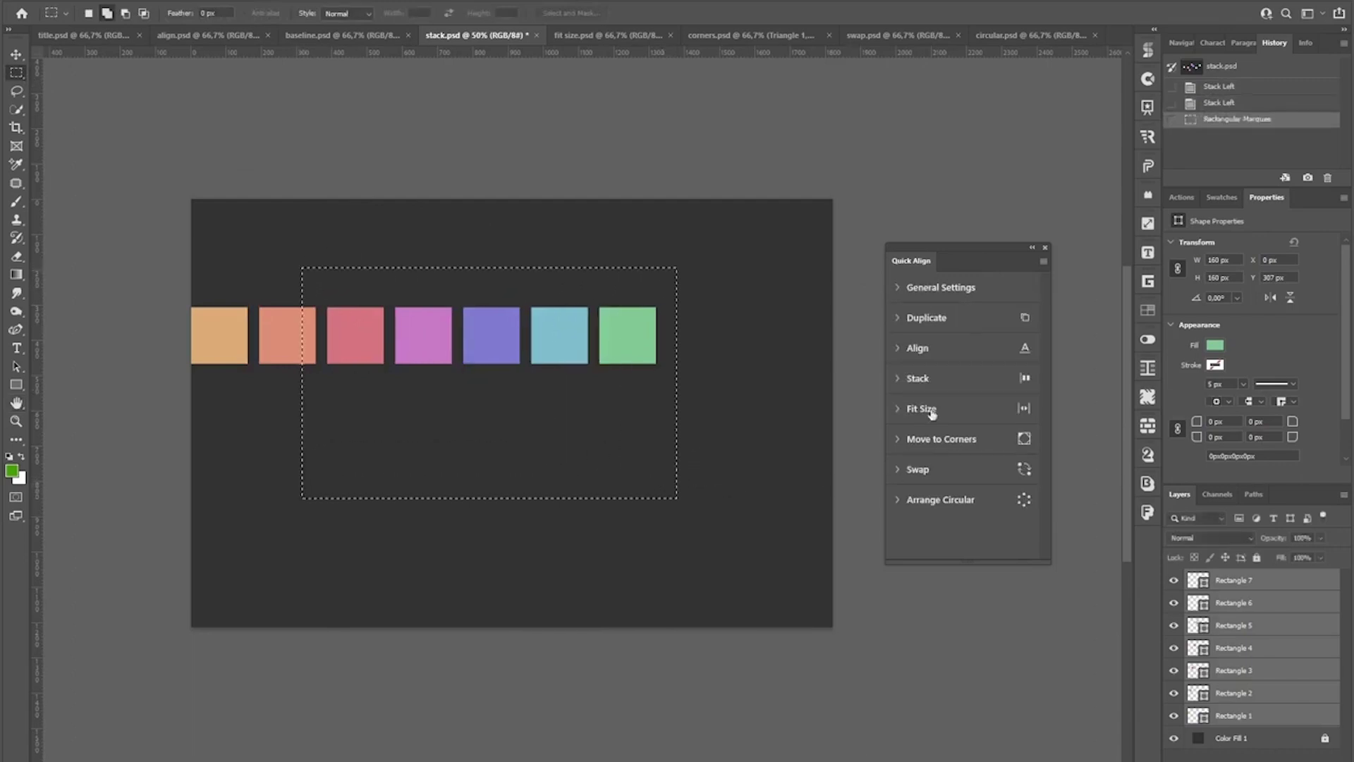
pyautogui.click(920, 379)
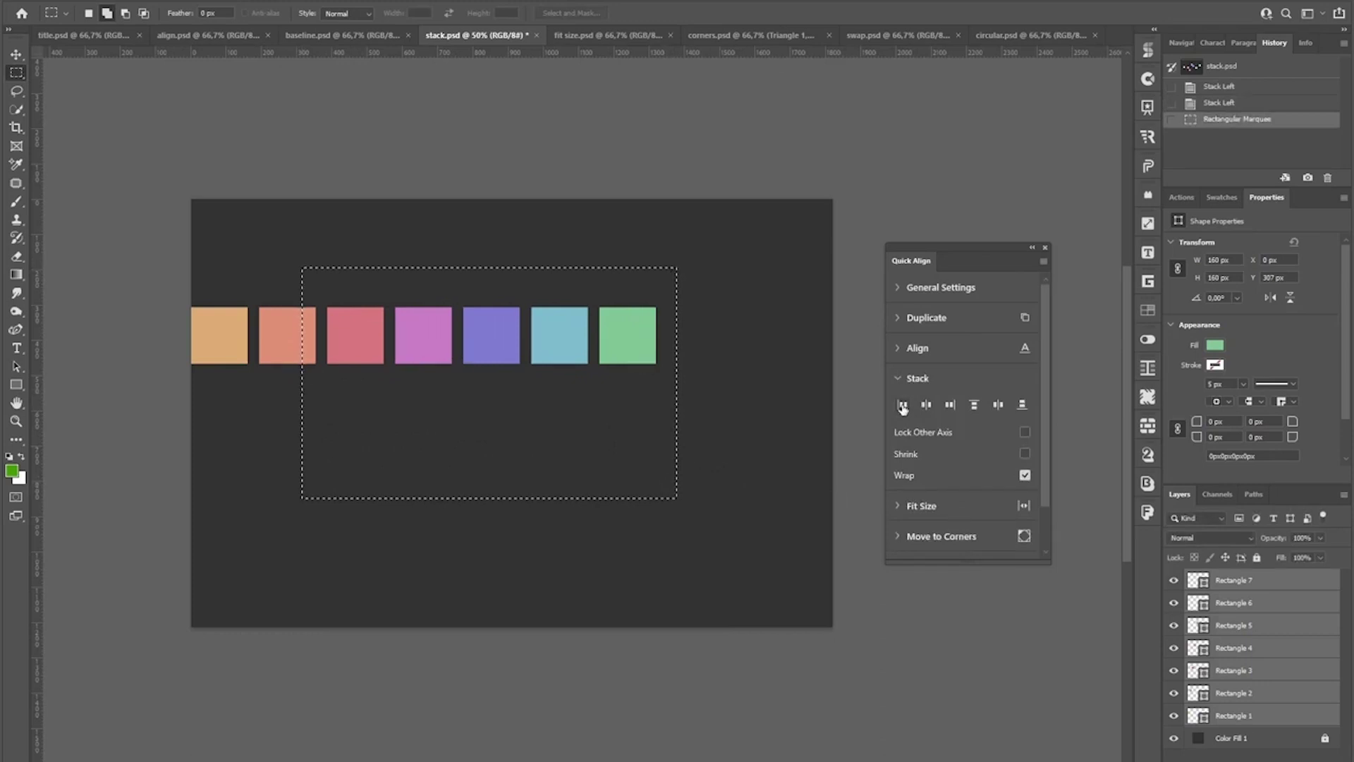
pyautogui.click(902, 405)
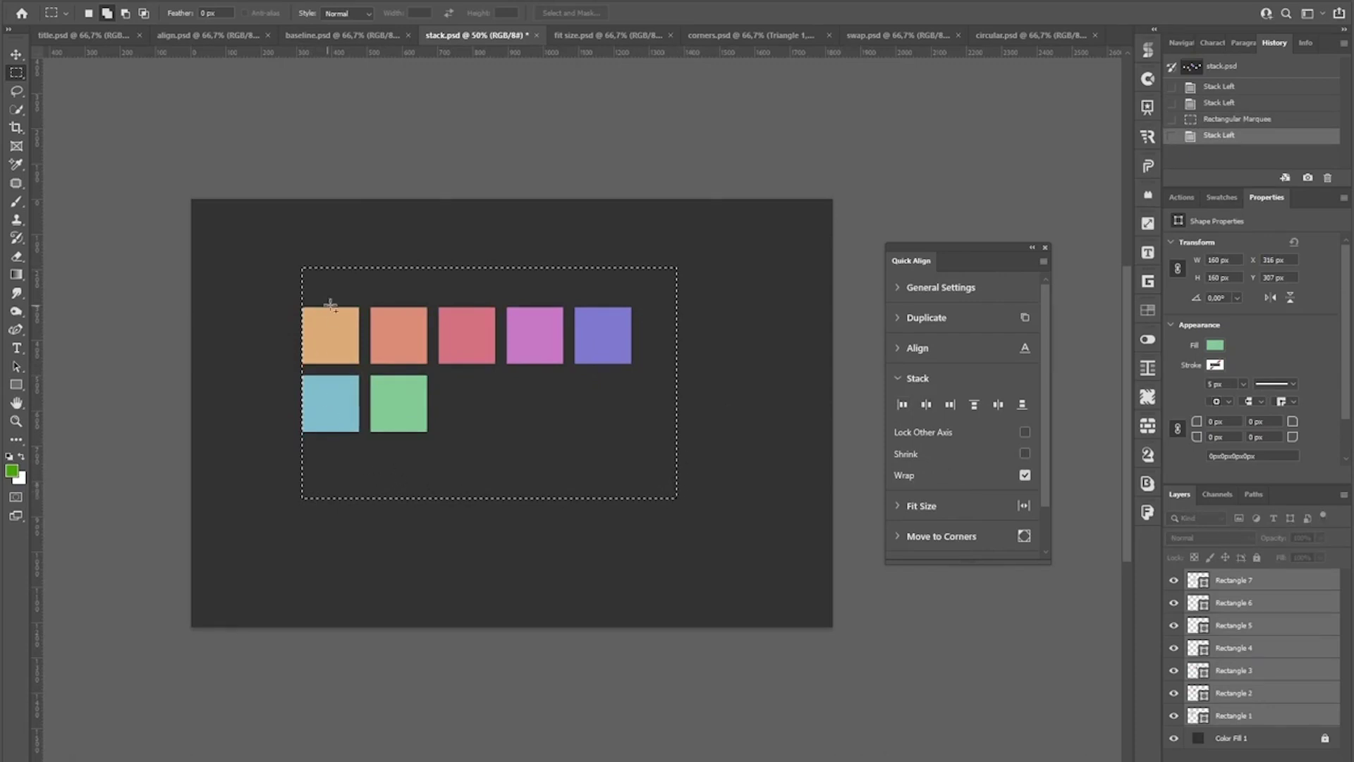
pyautogui.click(1024, 454)
pyautogui.click(902, 404)
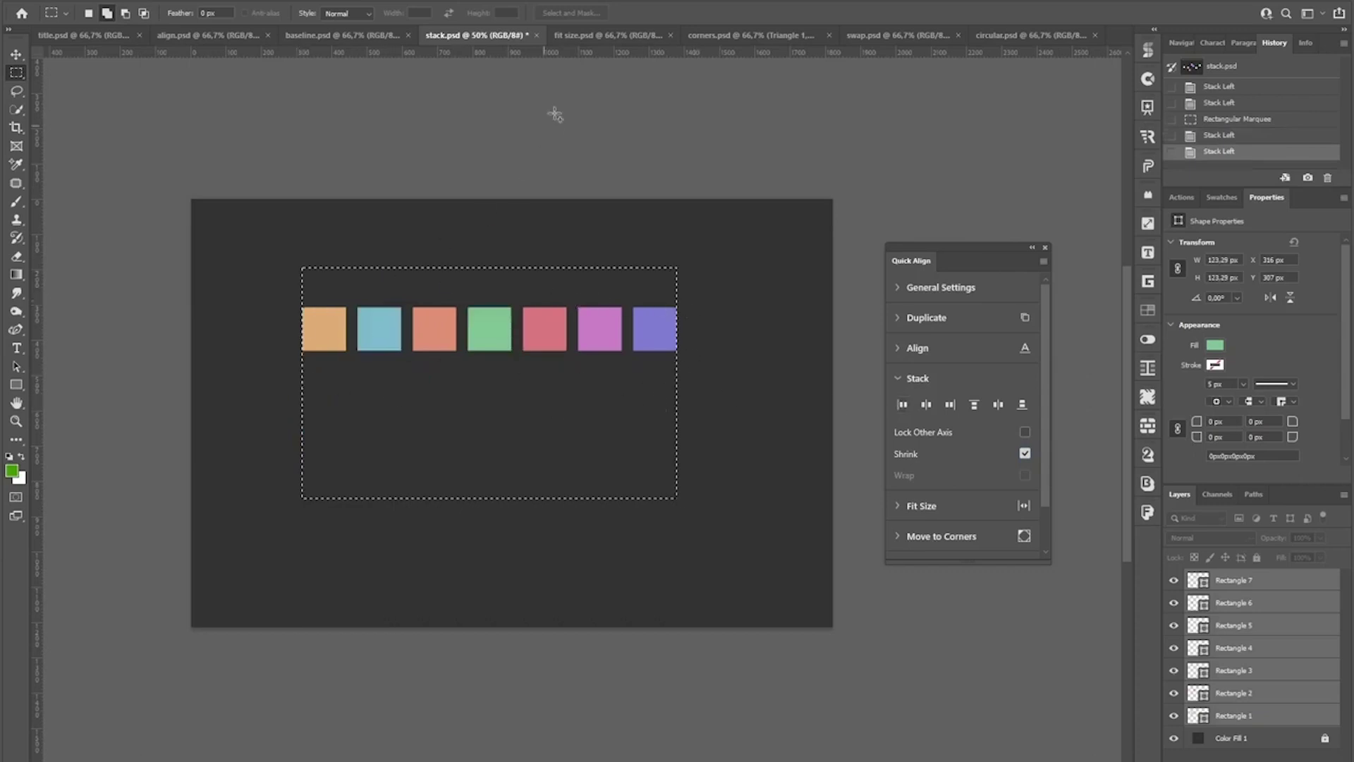
pyautogui.click(579, 32)
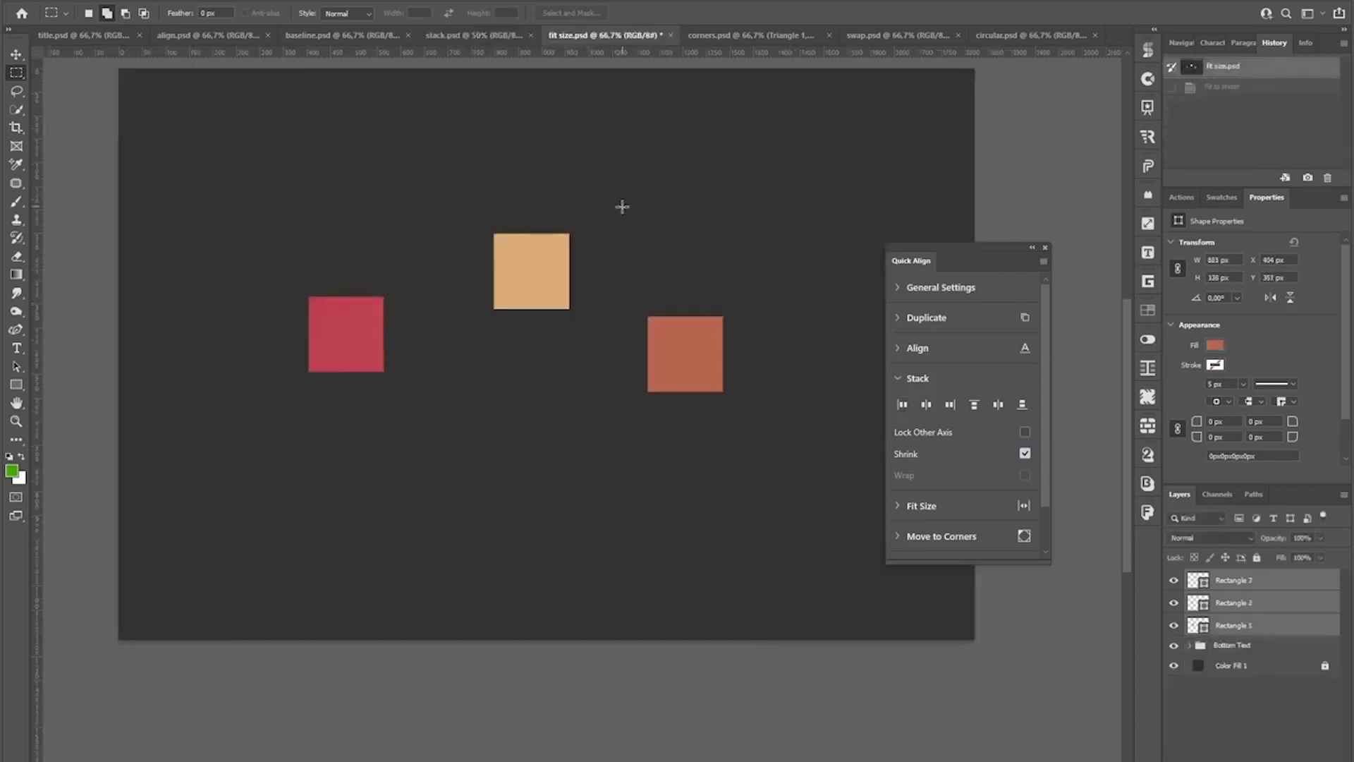
# Step: Apply Fit to Width to the three squares without keeping aspect ratio, undoing the proportional fit first
pyautogui.click(918, 379)
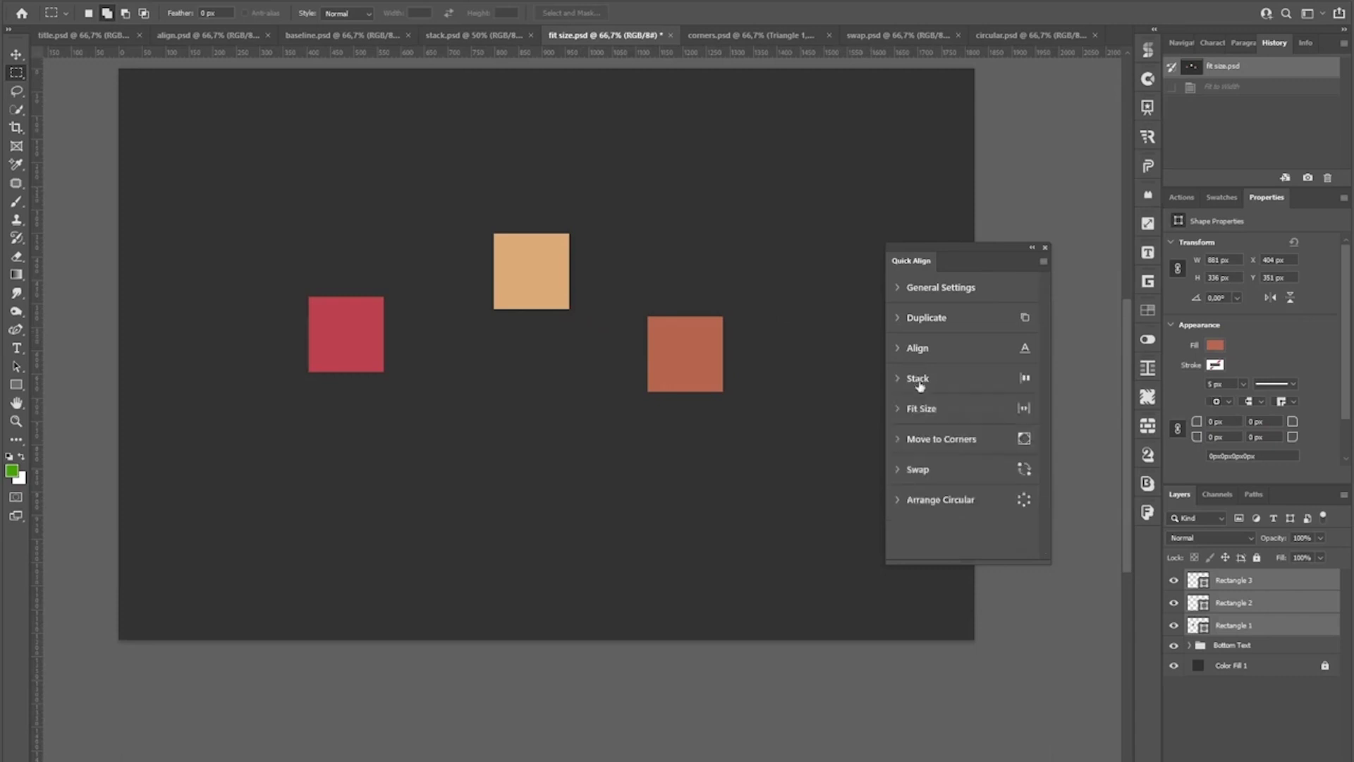
pyautogui.click(924, 409)
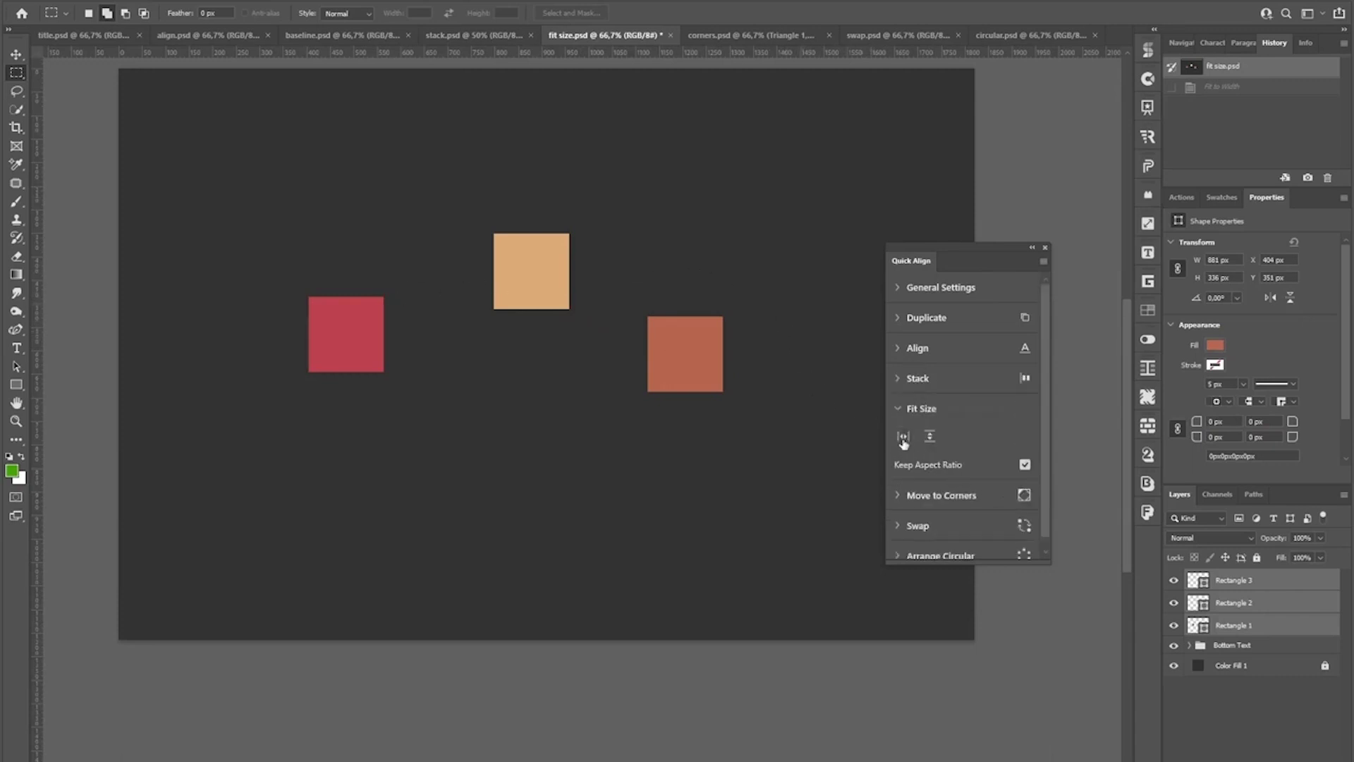
pyautogui.click(902, 437)
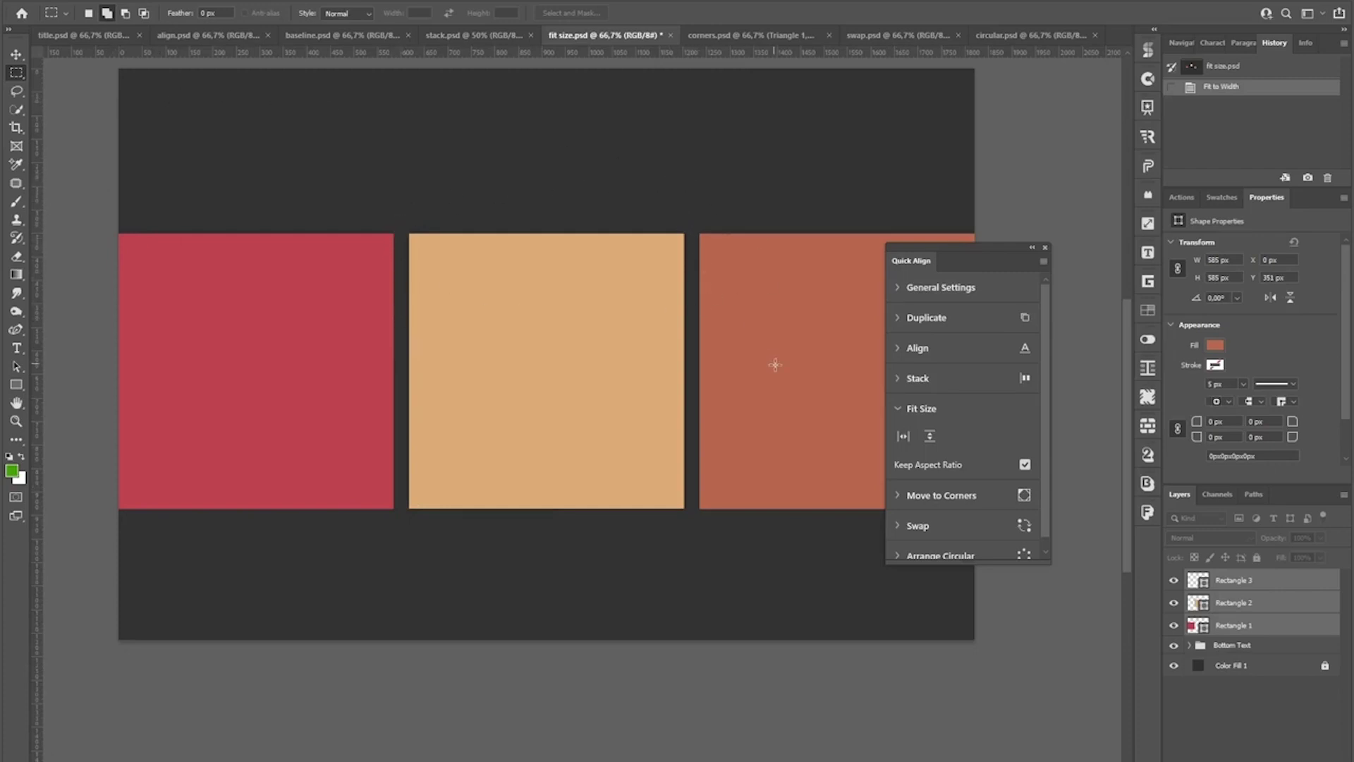
pyautogui.hotkey('ctrl', 'z')
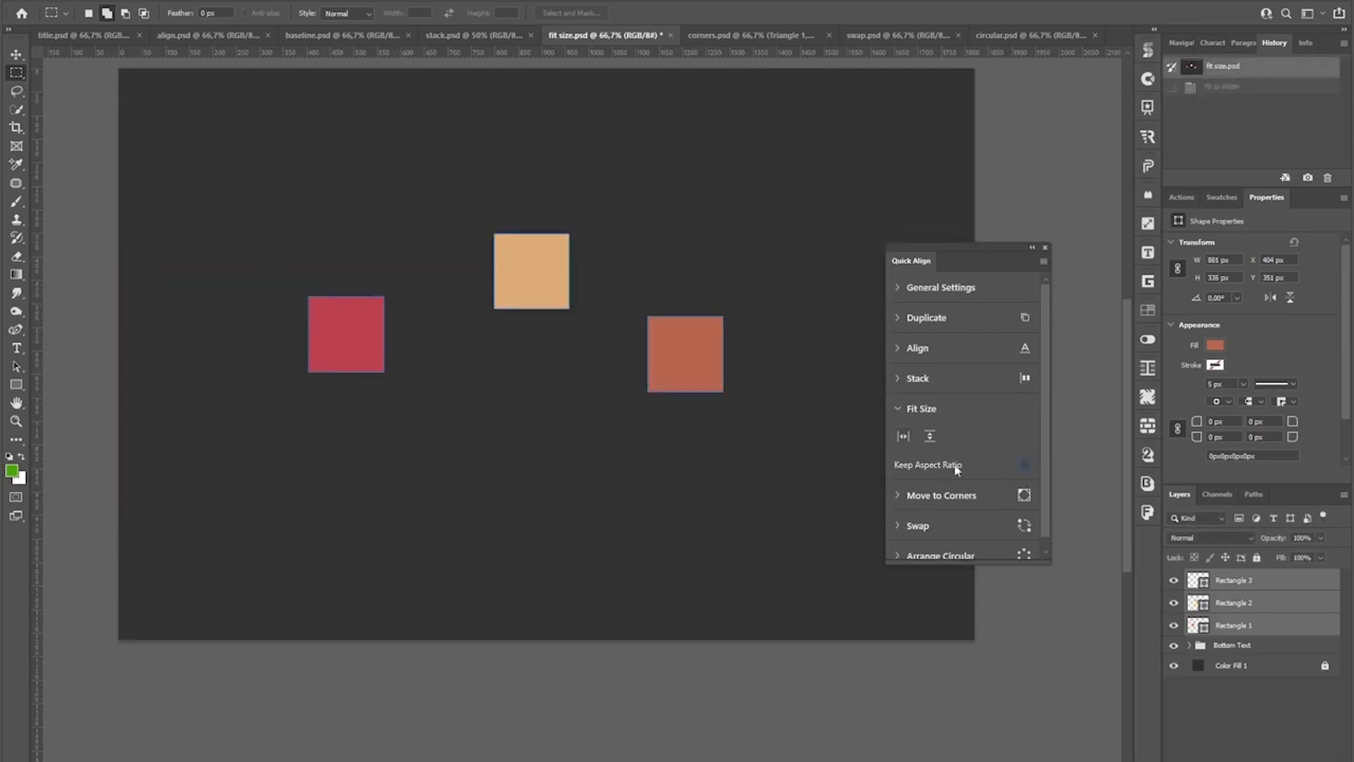
pyautogui.click(903, 436)
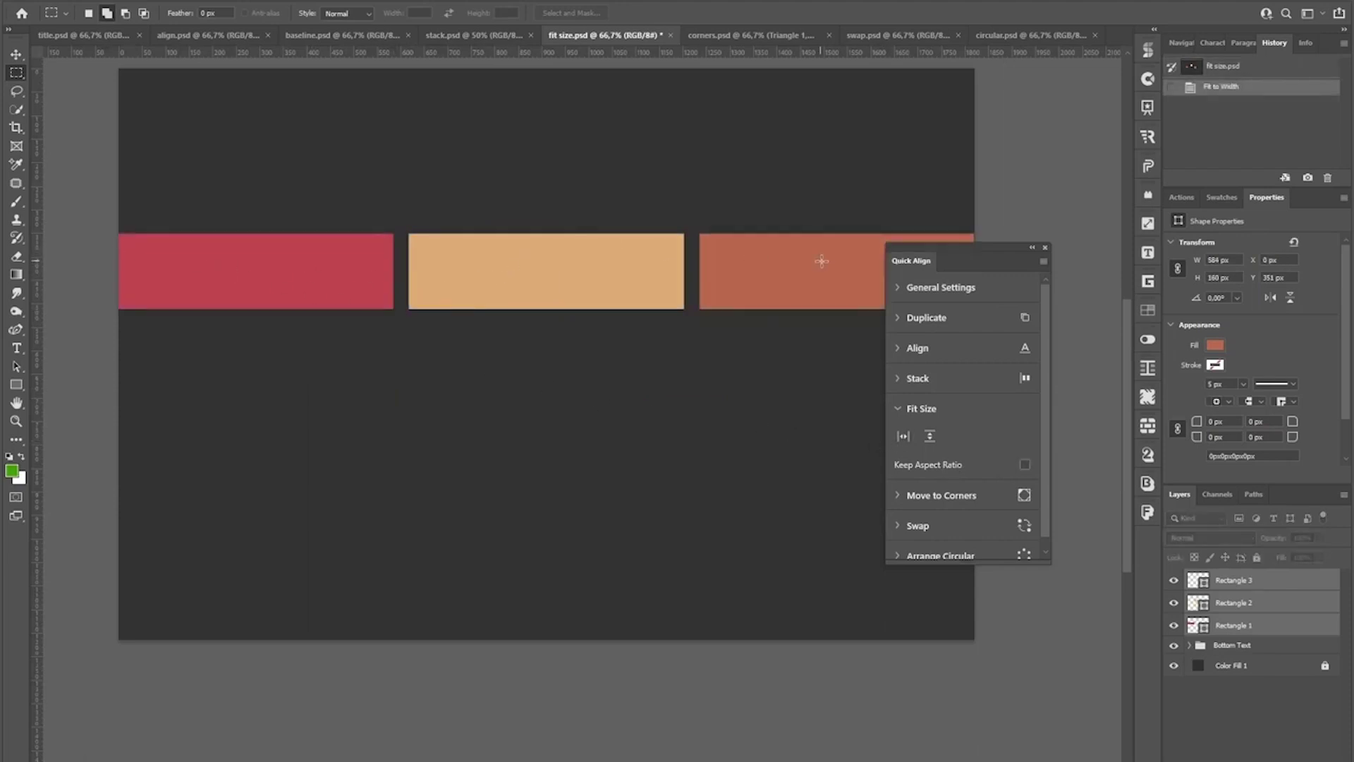
pyautogui.click(738, 37)
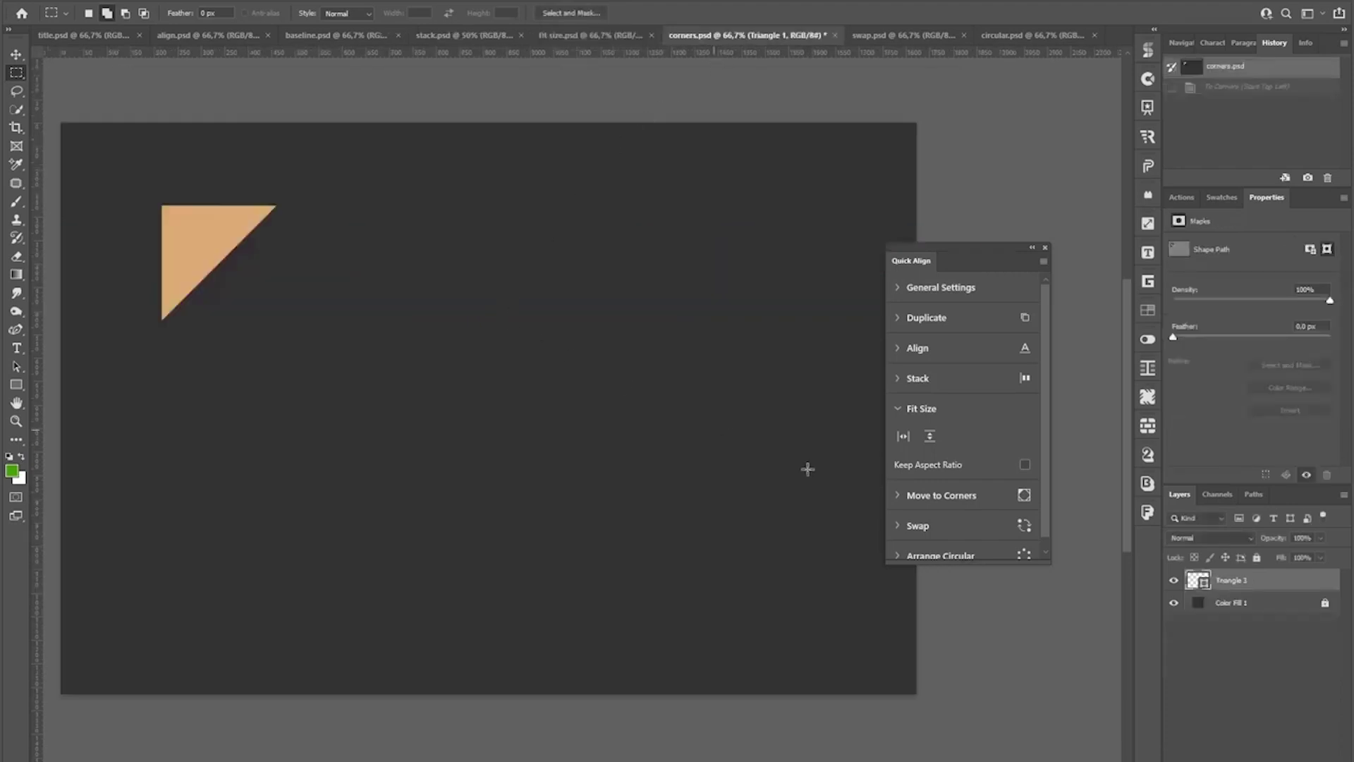
# Step: Place triangle copies in all four corners with Move to Corners, undoing and reapplying once
pyautogui.click(953, 502)
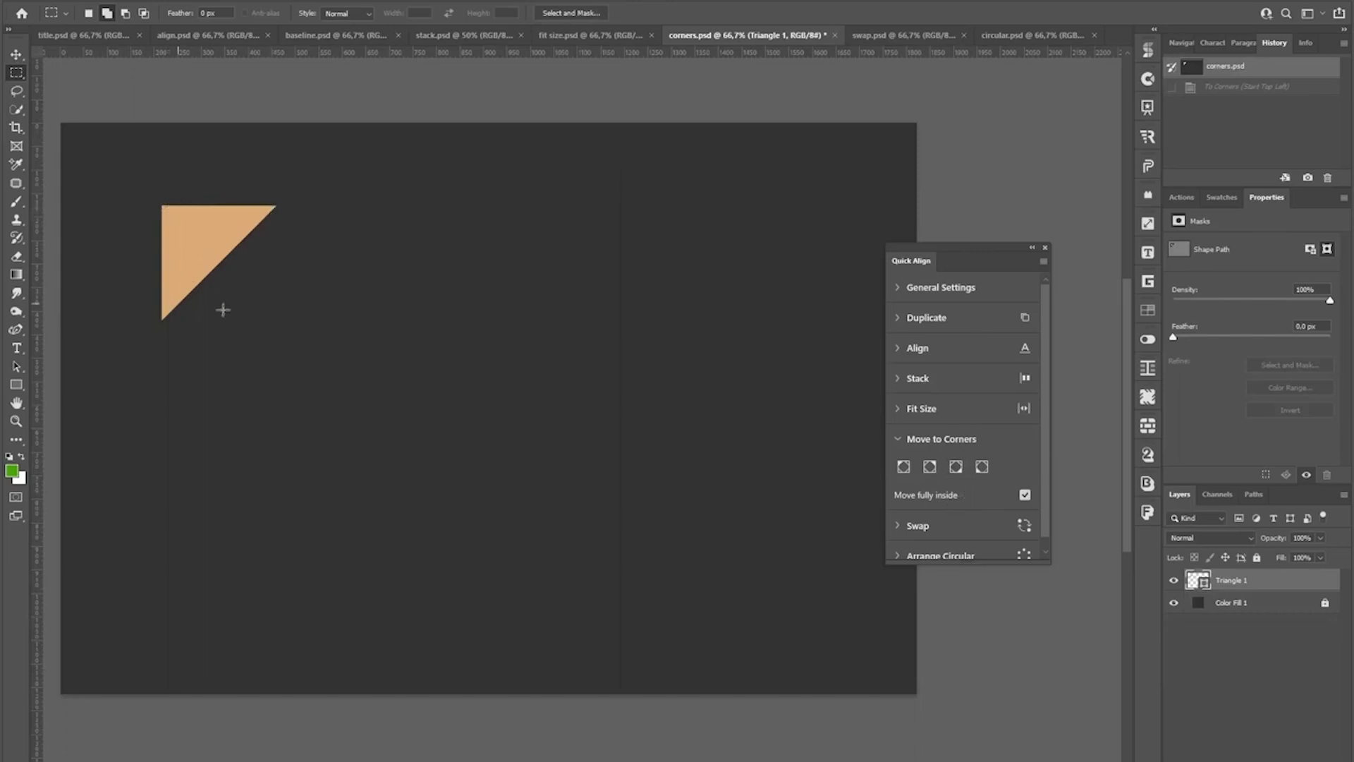
pyautogui.click(903, 468)
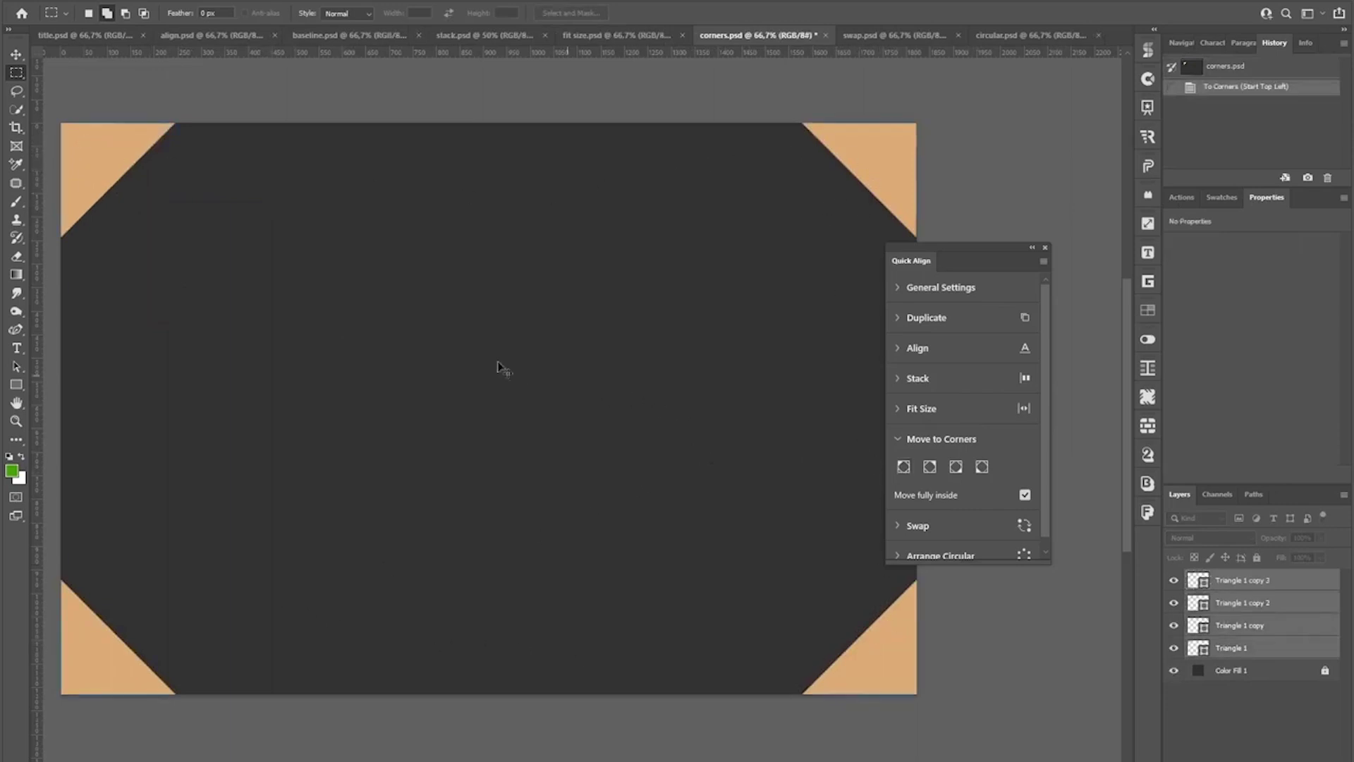
pyautogui.hotkey('ctrl', 'z')
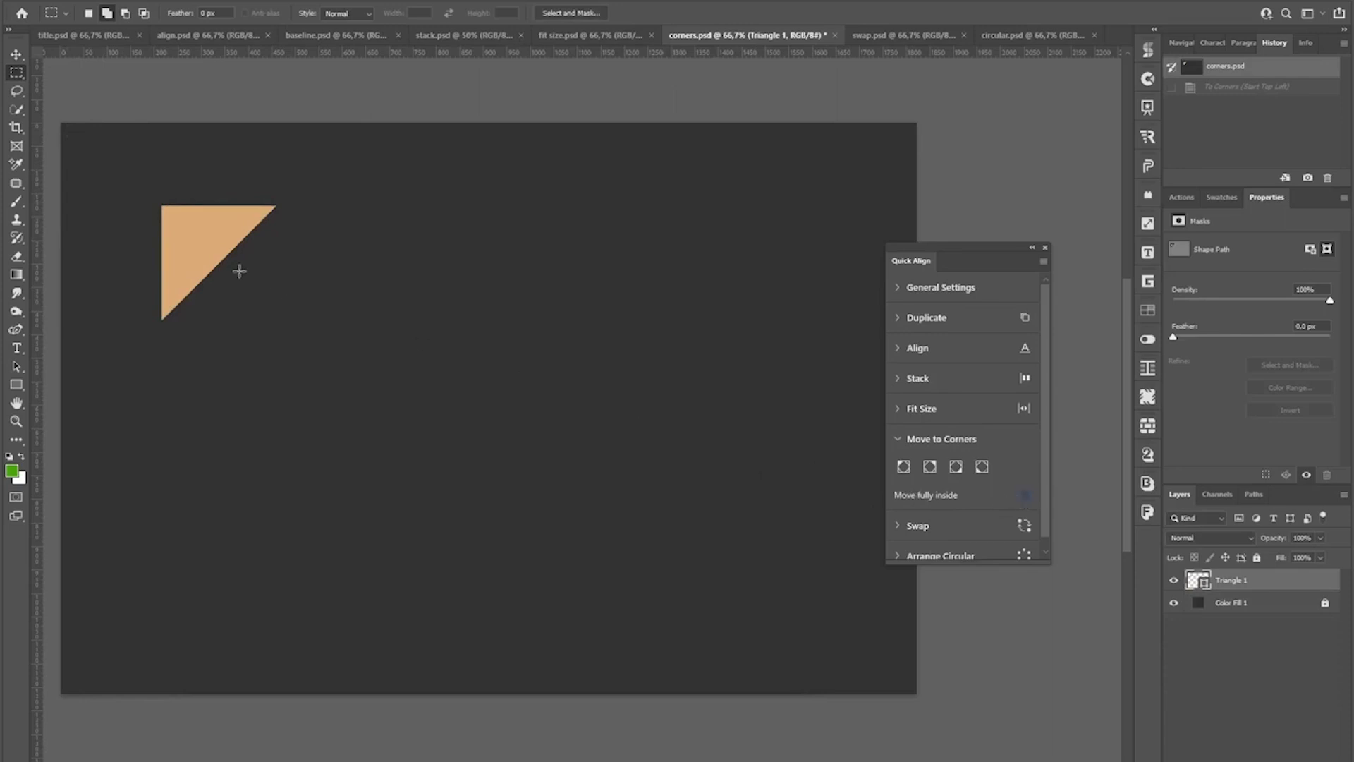
pyautogui.click(903, 467)
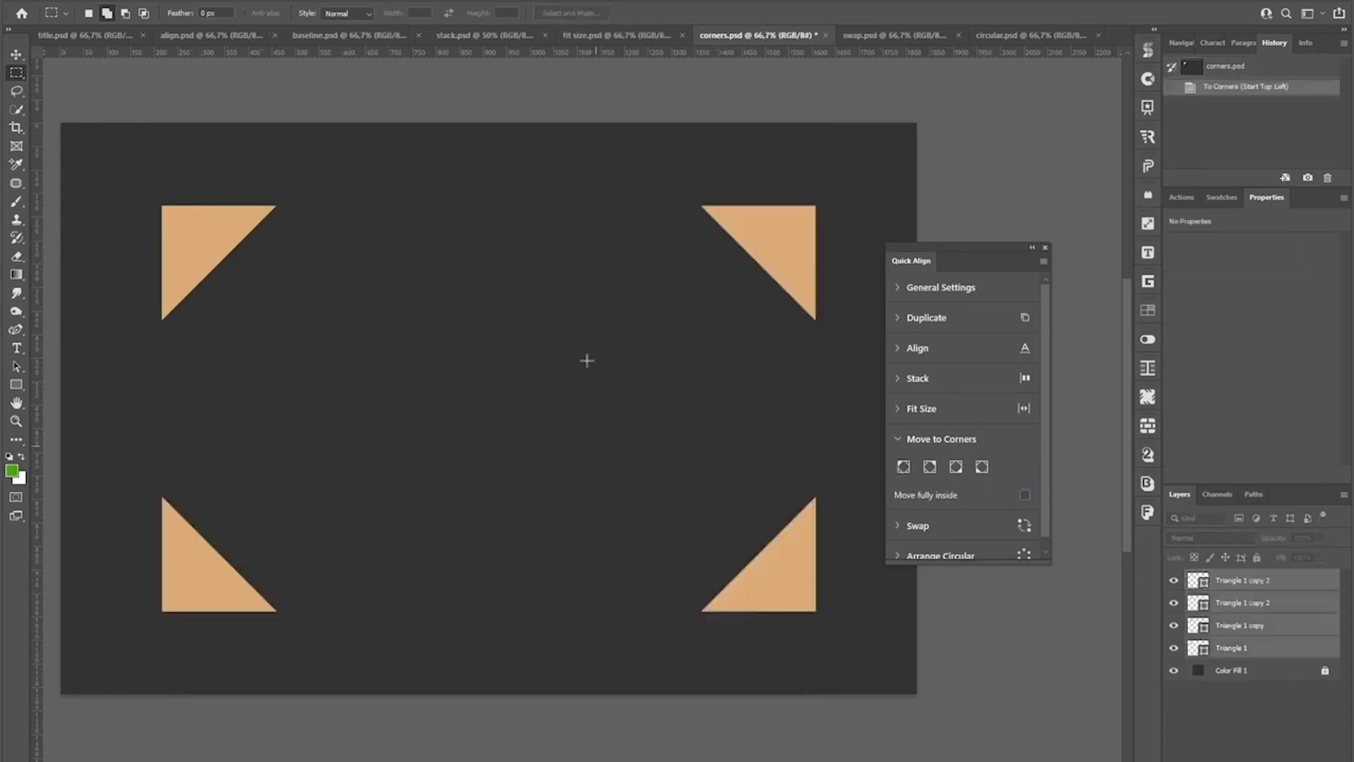
pyautogui.click(875, 40)
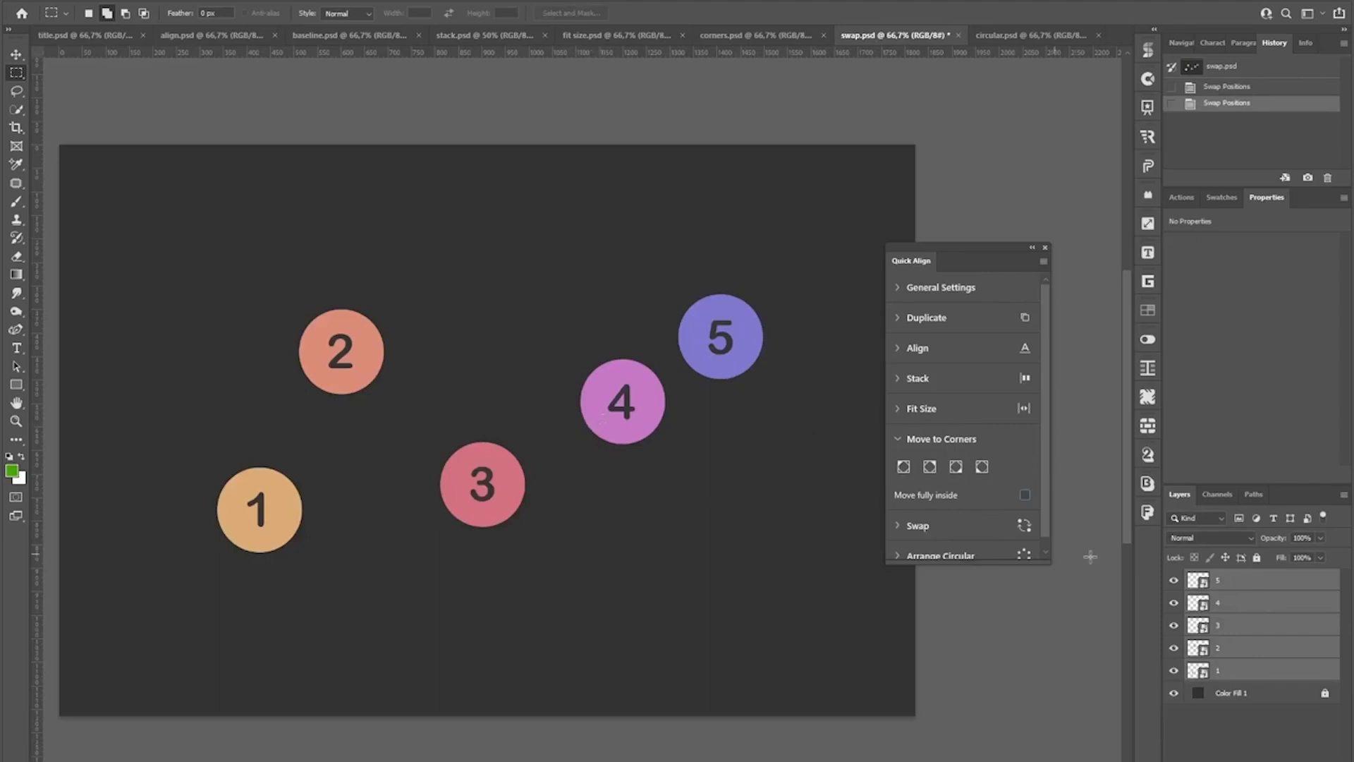
# Step: Try Quick Align's Swap buttons, reversing the circles' positions and then restoring them
pyautogui.click(928, 529)
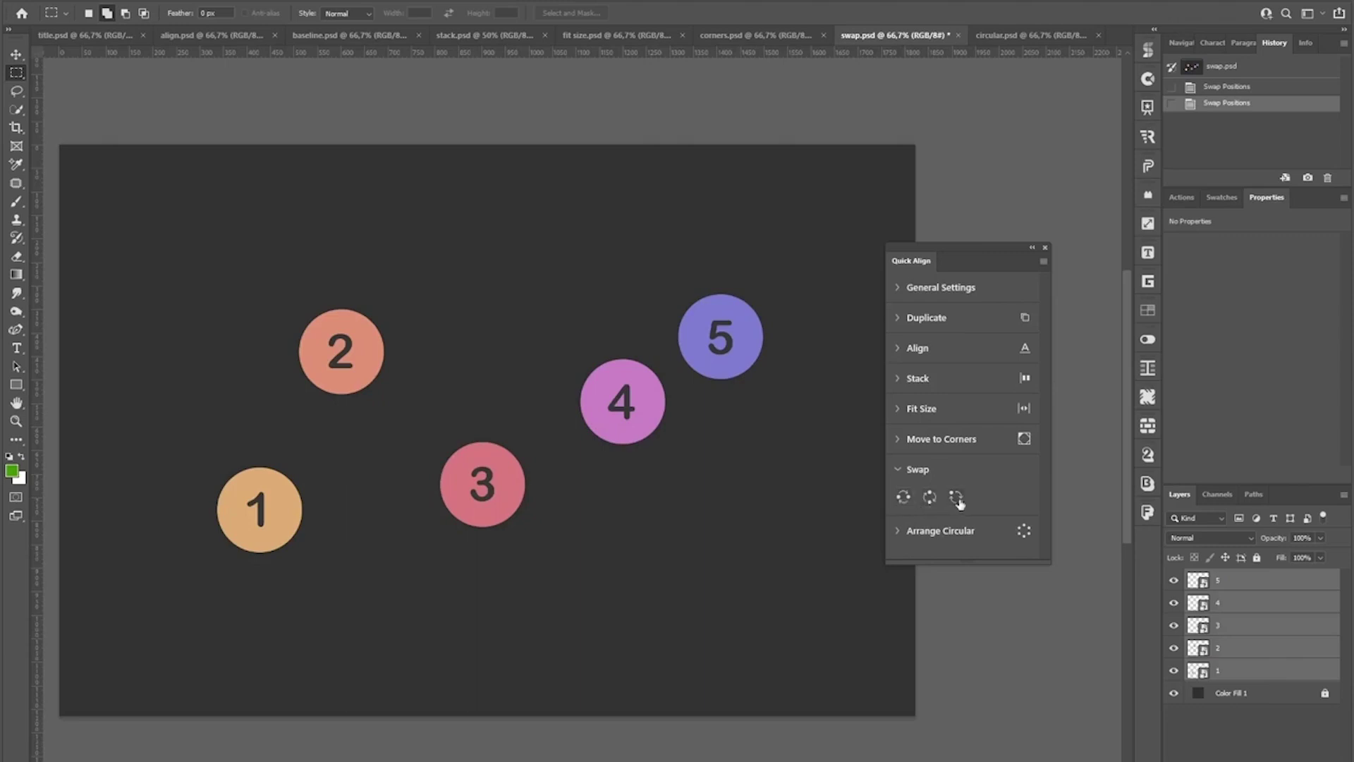
pyautogui.click(957, 497)
pyautogui.click(957, 498)
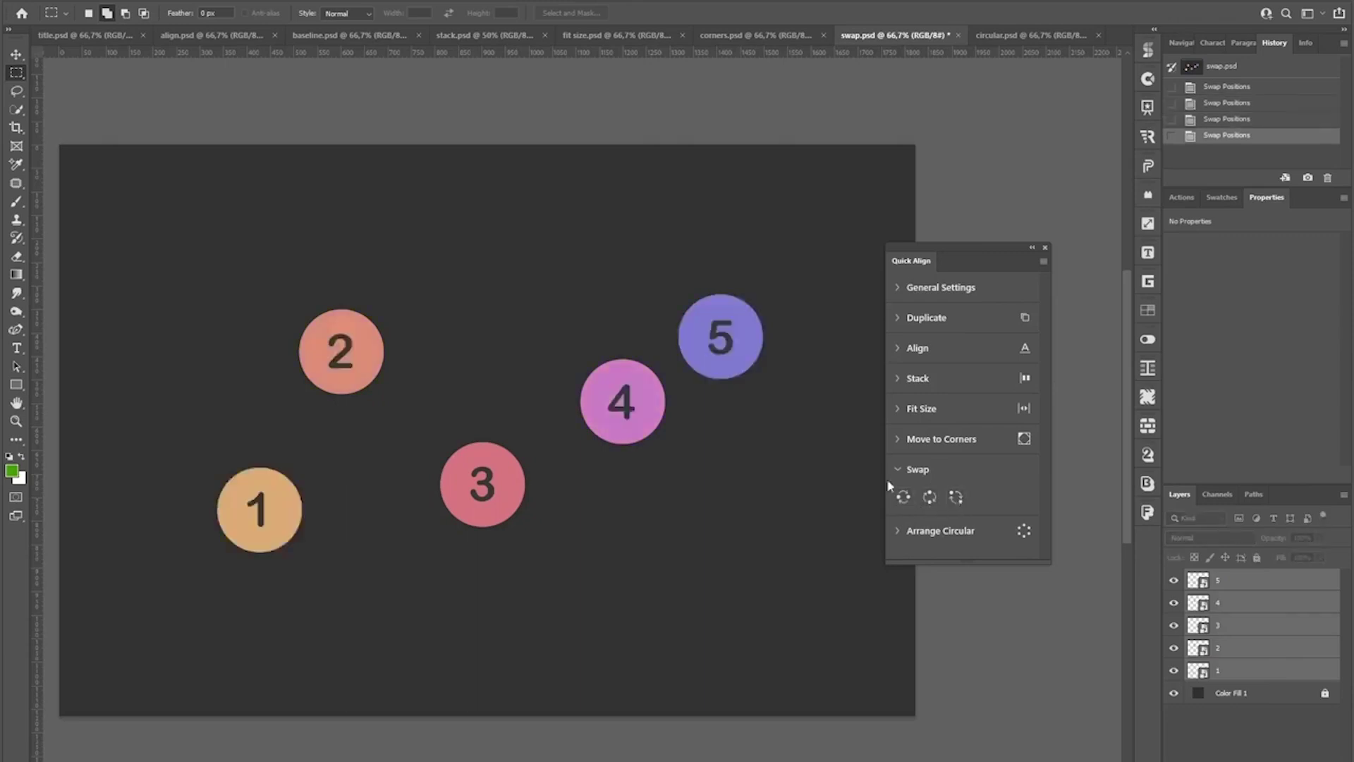
# Step: Select circles 1 and 4 with the Move tool and swap their positions
pyautogui.click(16, 53)
pyautogui.click(393, 105)
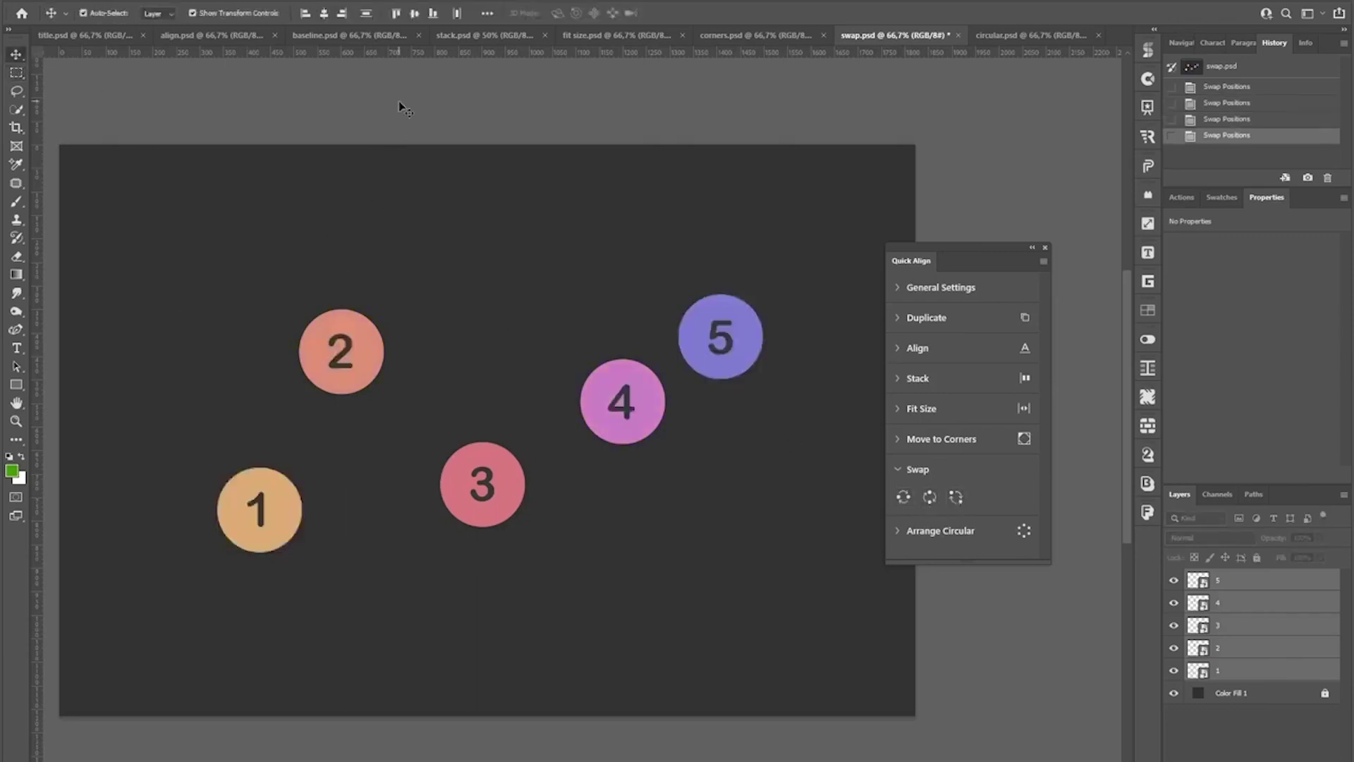
pyautogui.click(290, 505)
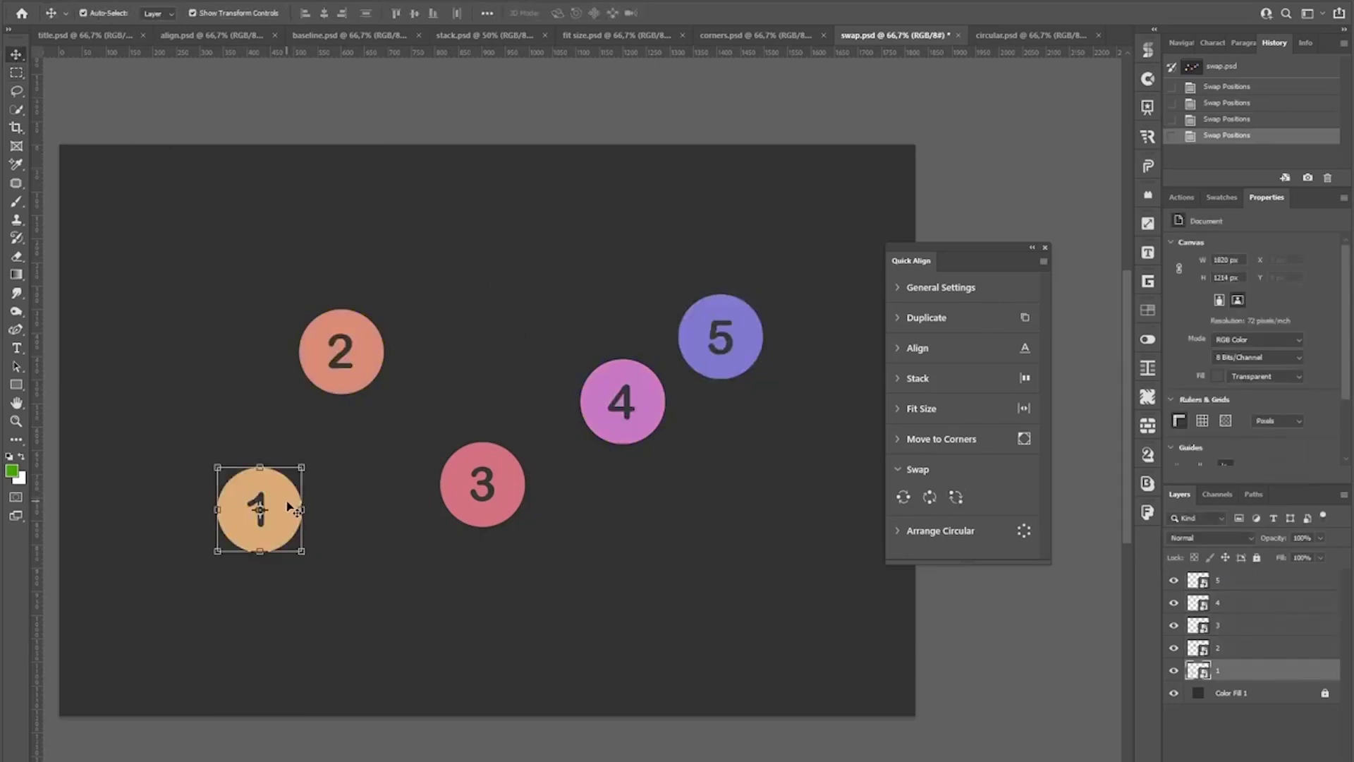
pyautogui.keyDown('shift'); pyautogui.click(621, 385); pyautogui.keyUp('shift')
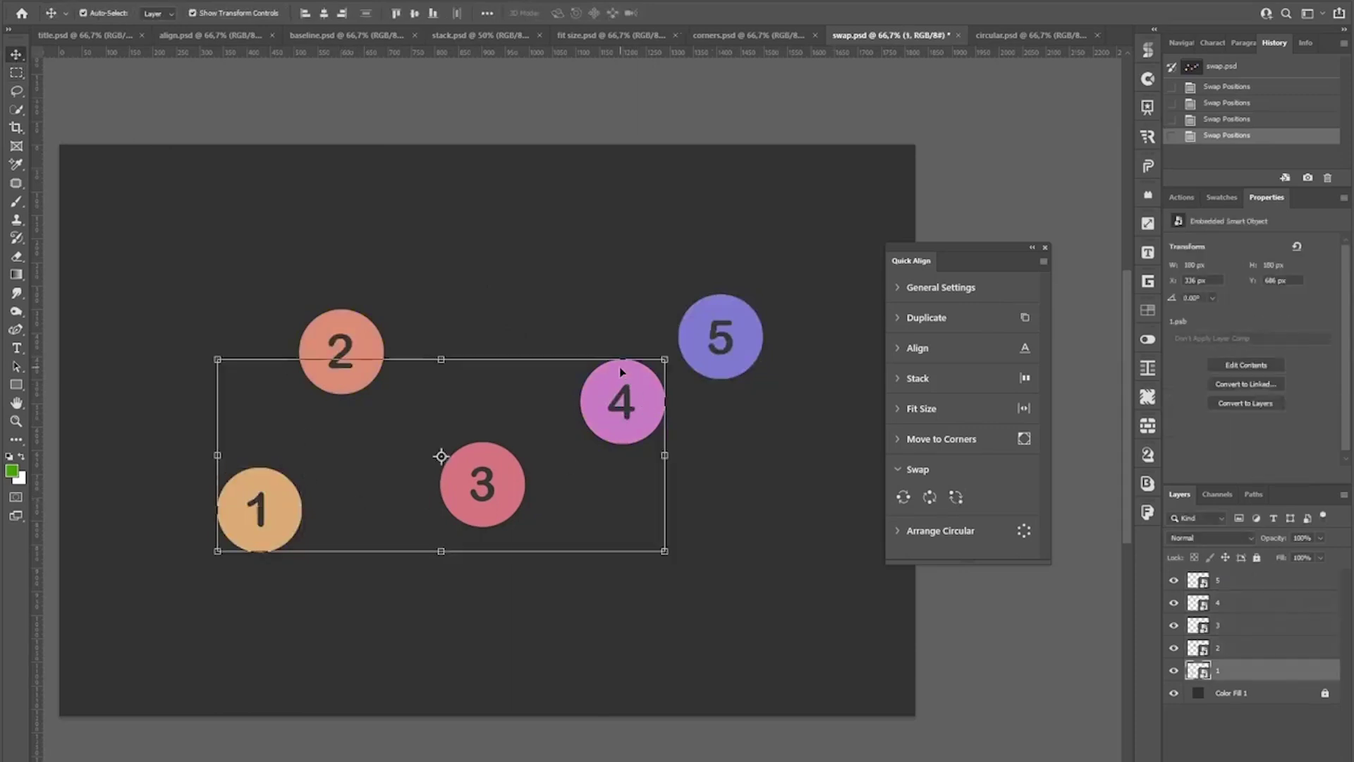
pyautogui.click(1024, 531)
pyautogui.hotkey('ctrl', 'z')
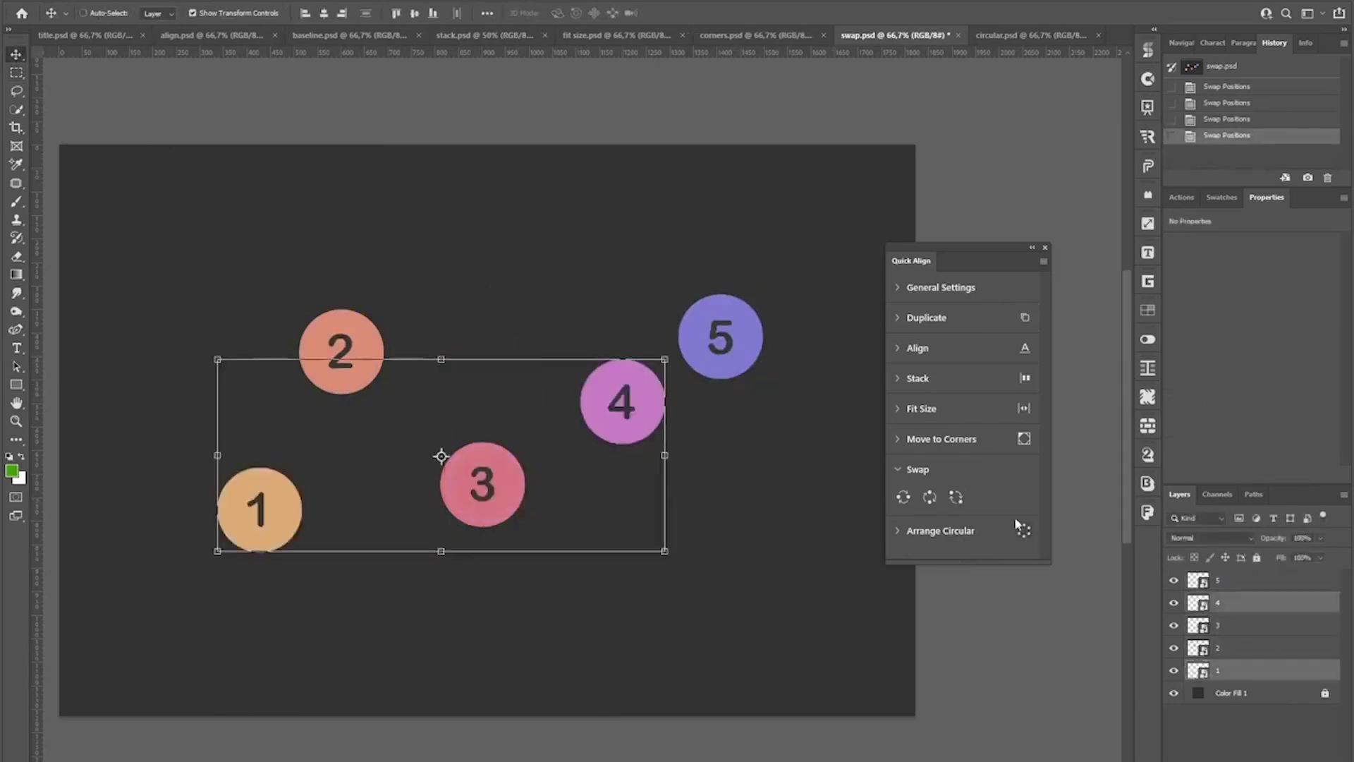
pyautogui.click(955, 497)
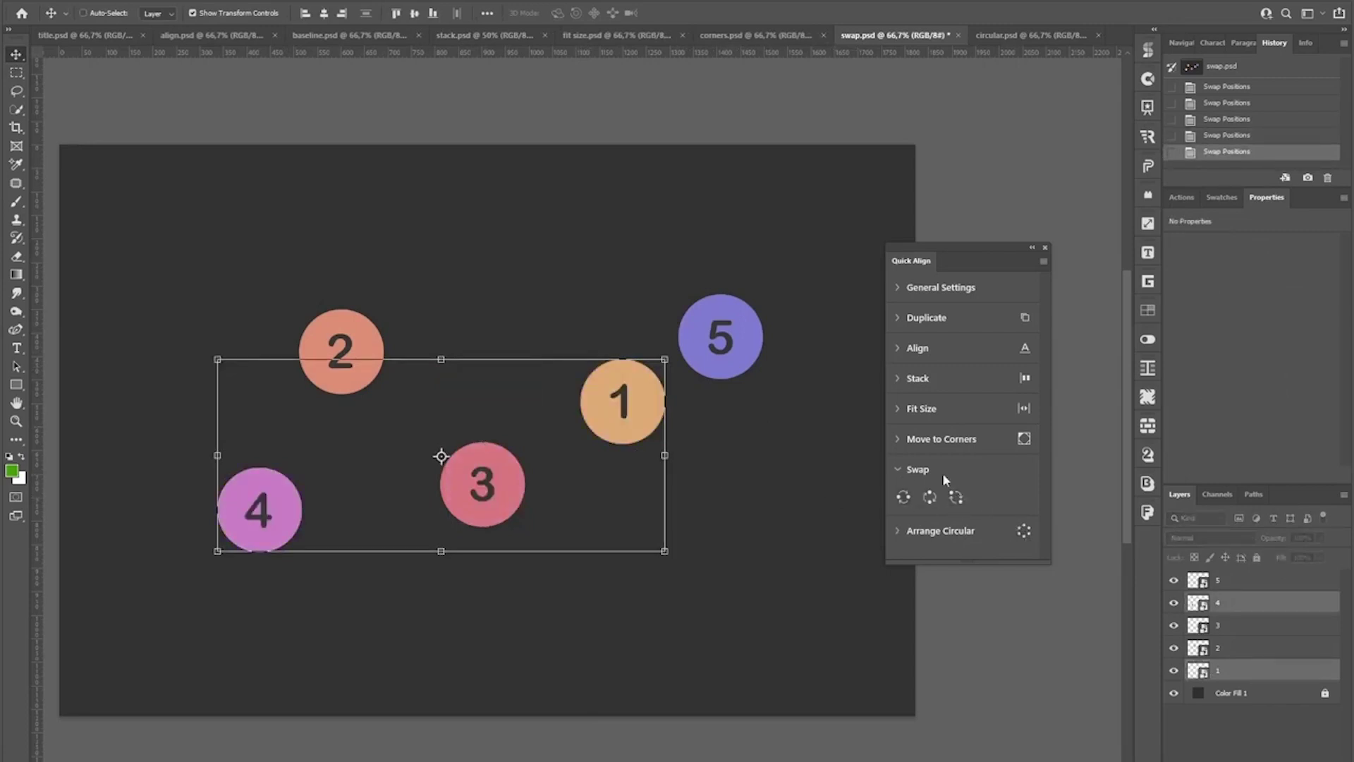
pyautogui.click(907, 471)
# Step: Apply Arrange Circular to the seven bars in circular.psd so they radiate from a centre
pyautogui.click(931, 501)
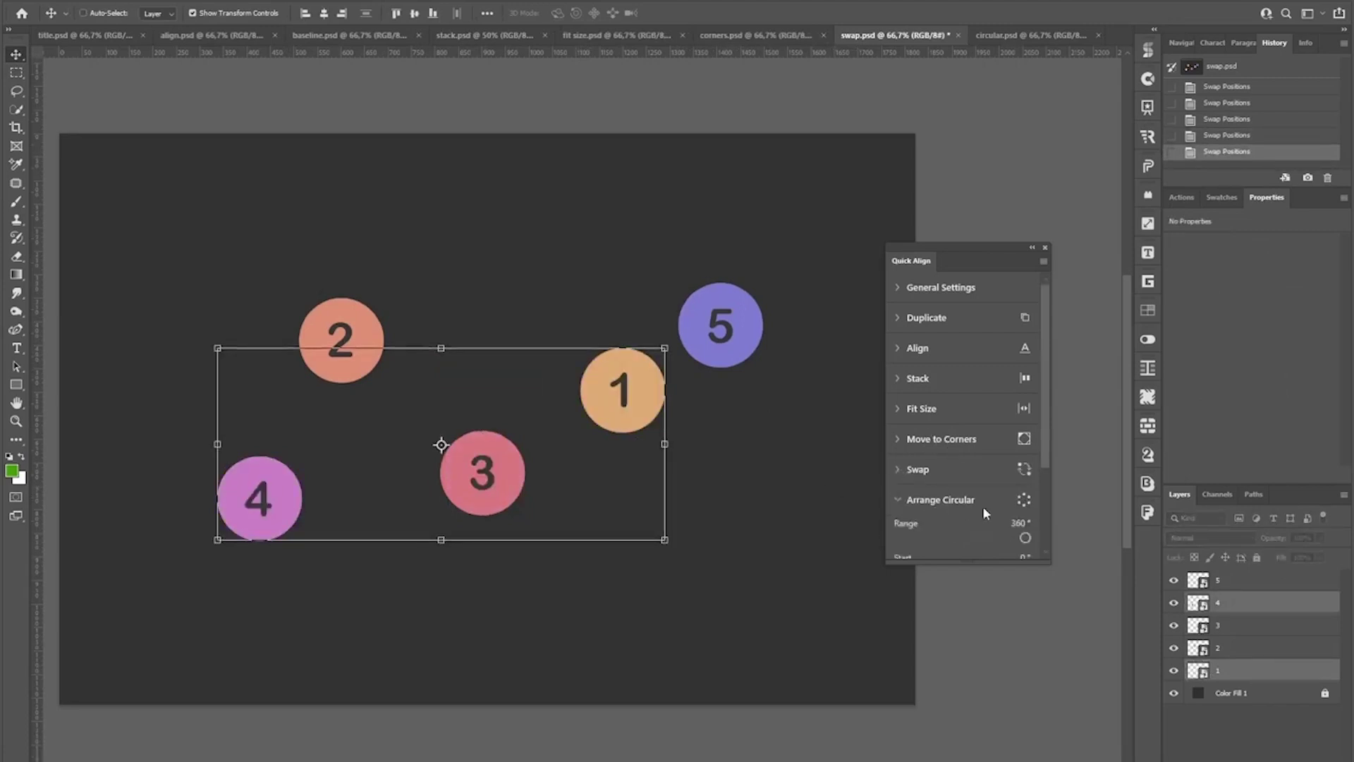
pyautogui.scroll(-2, 983, 505)
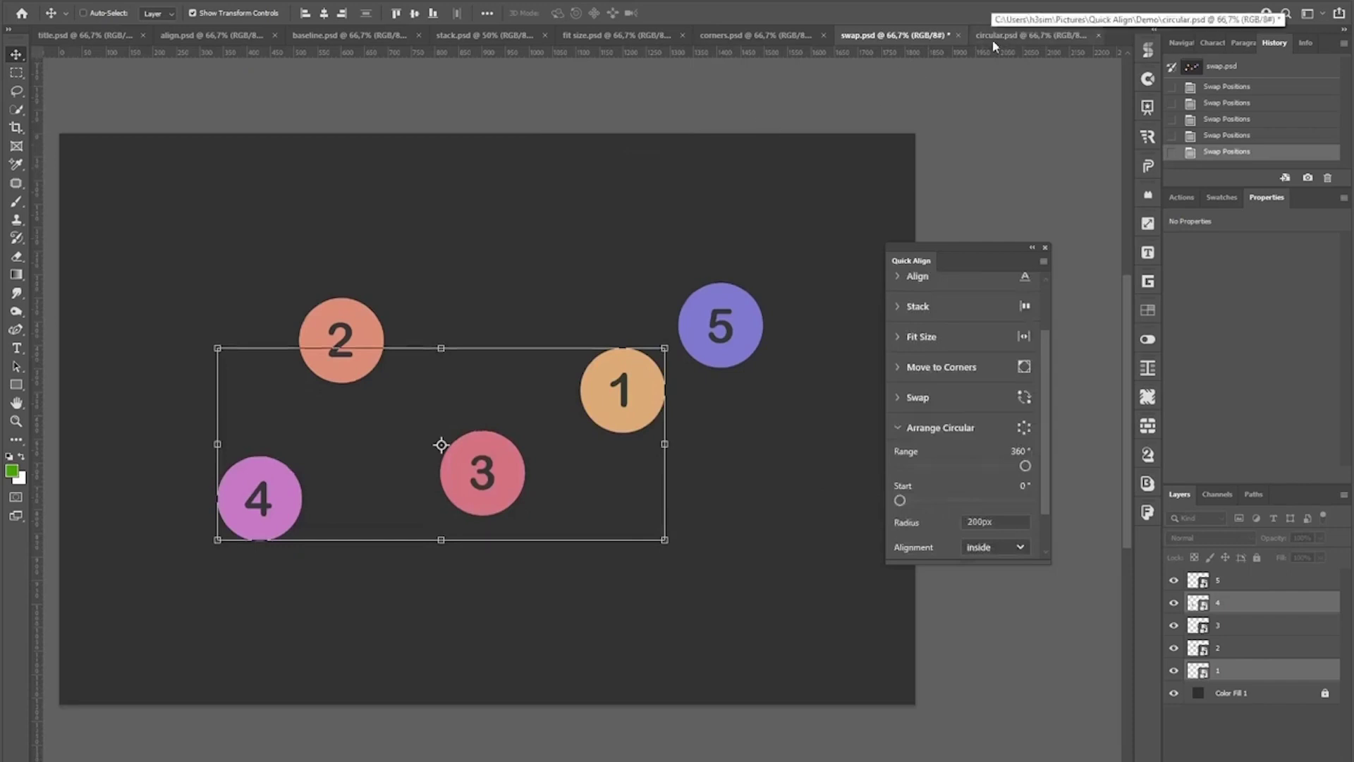
pyautogui.click(1013, 40)
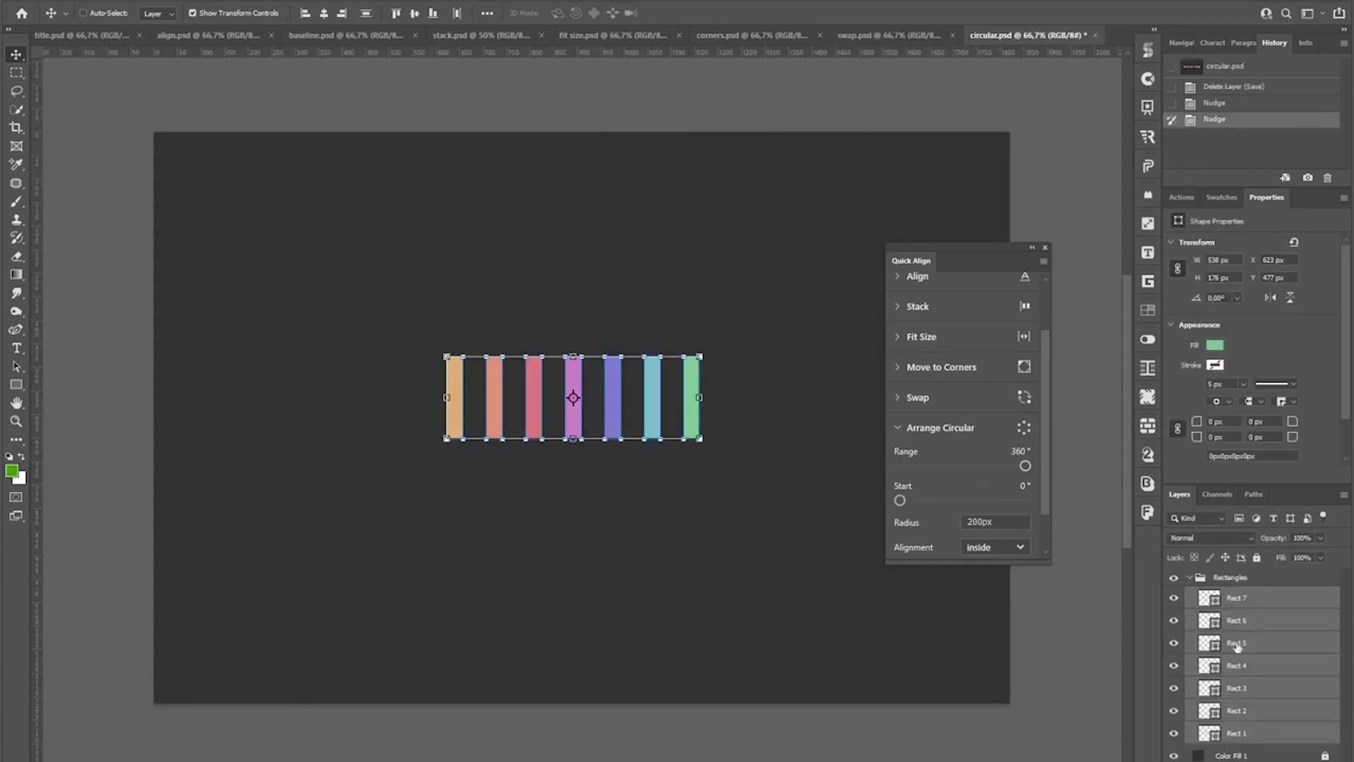
pyautogui.click(1025, 433)
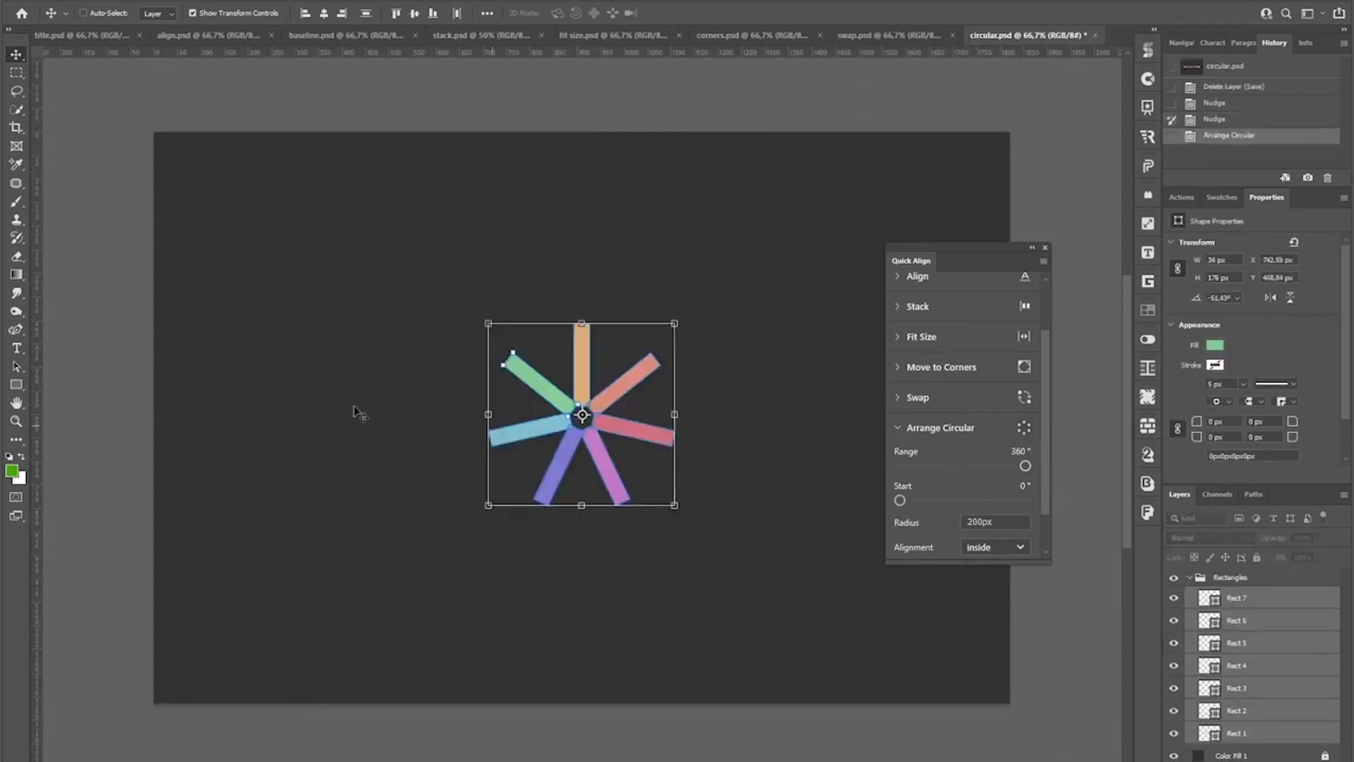
pyautogui.press('h')
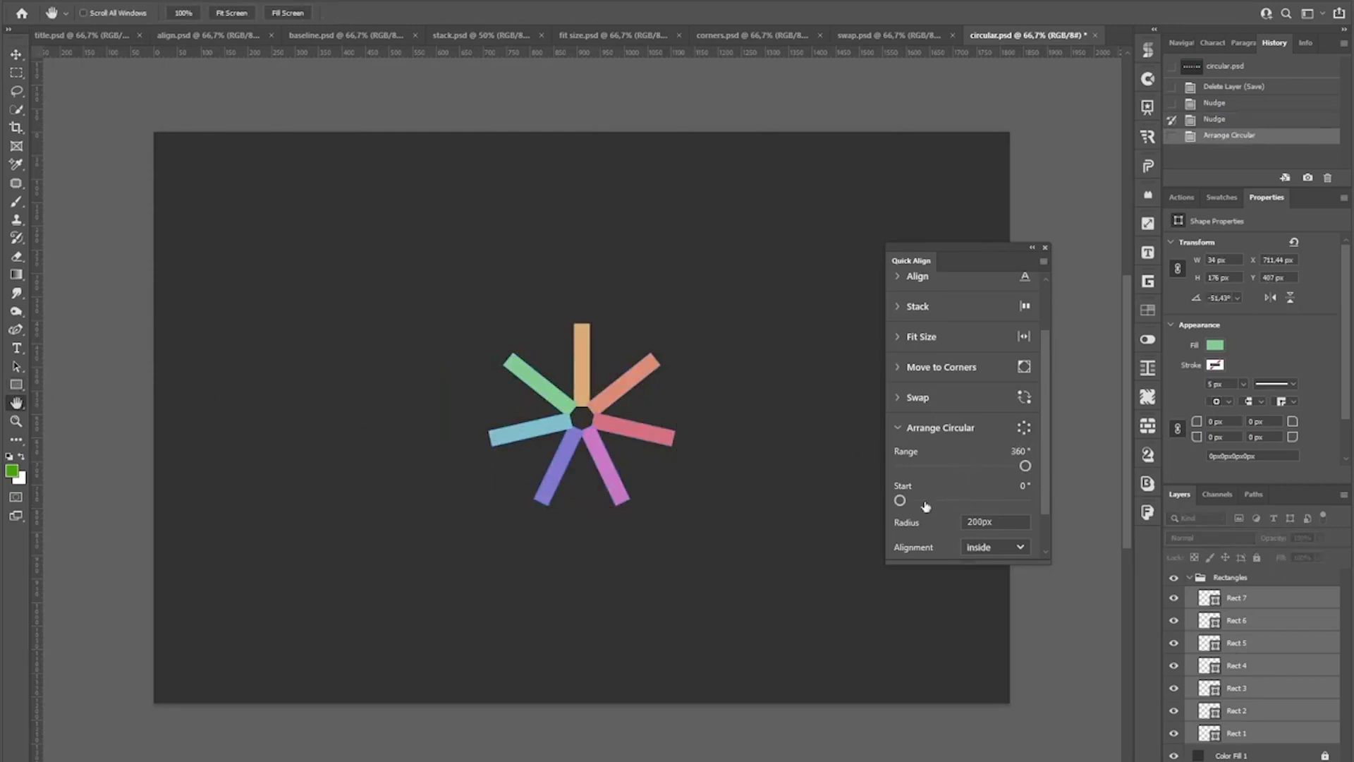
# Step: Set the circle radius to 344px and narrow the bars' arc to 118°
pyautogui.moveTo(917, 523); pyautogui.dragTo(933, 524)
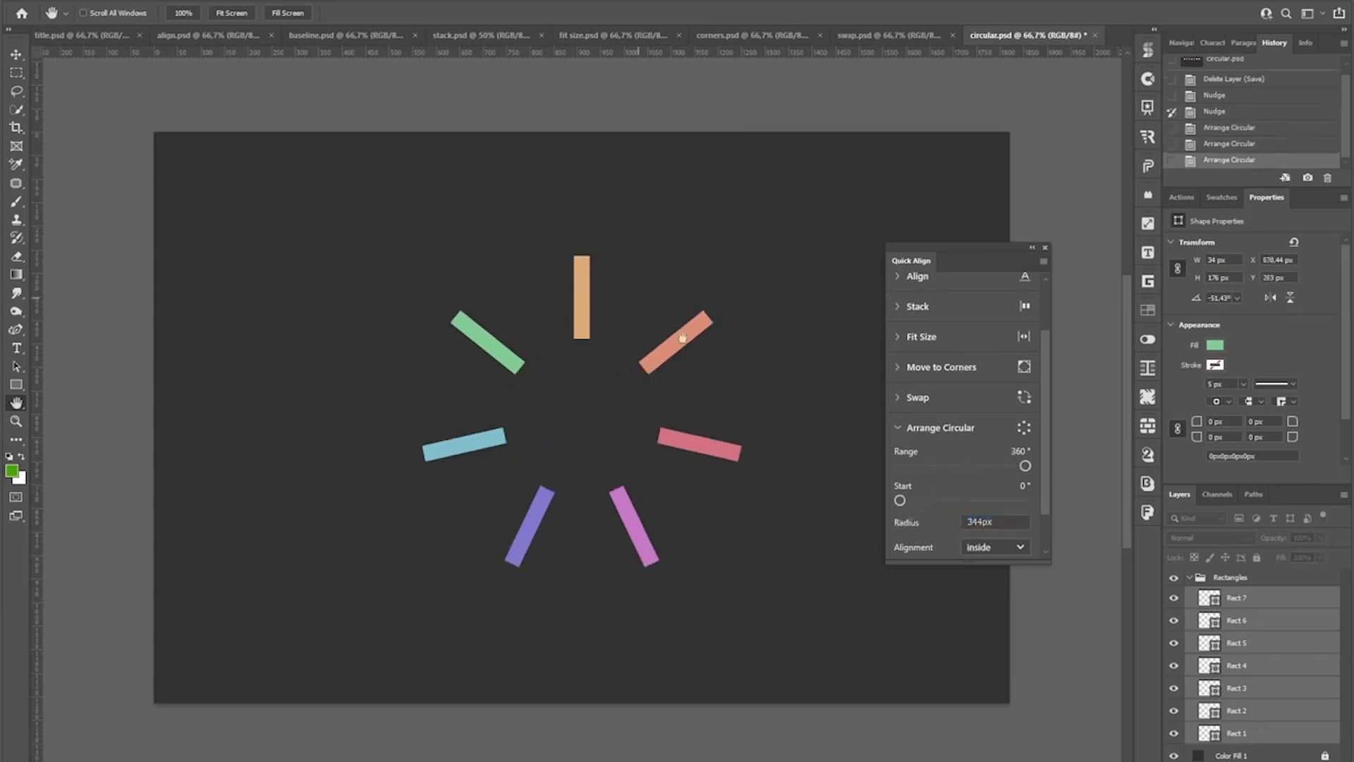
pyautogui.click(999, 467)
pyautogui.click(942, 466)
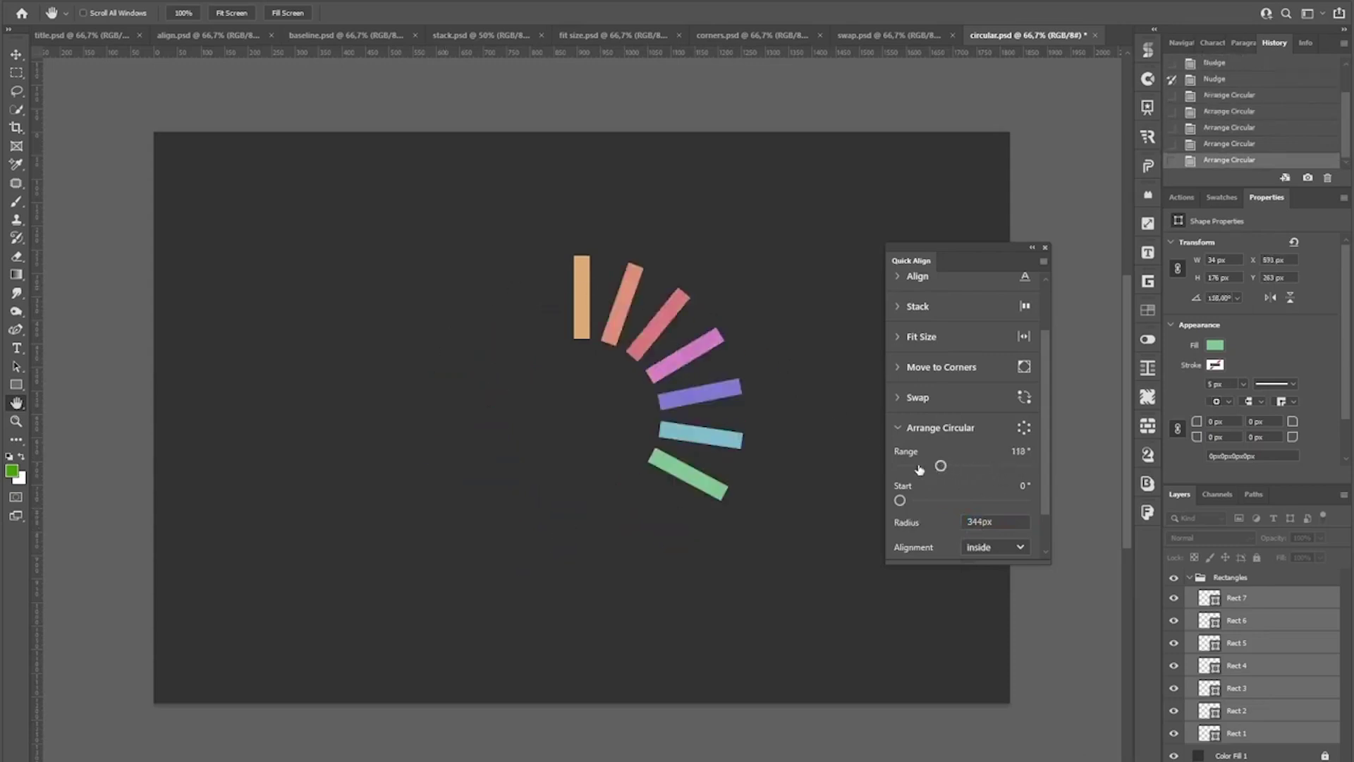
# Step: Try 39° and 59° fans with a 59° start angle, then restore a full 360° arc from 0°
pyautogui.click(912, 467)
pyautogui.click(920, 466)
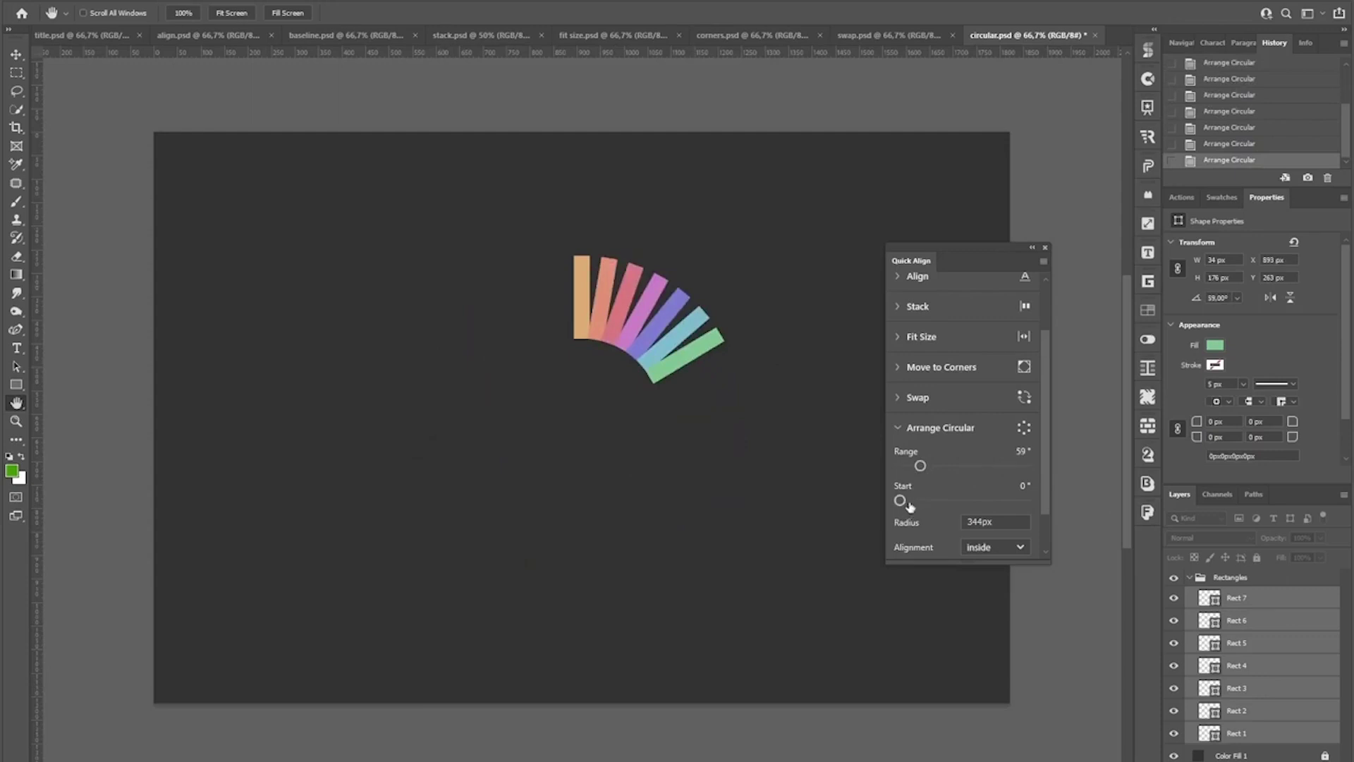
pyautogui.moveTo(901, 500); pyautogui.dragTo(871, 502)
pyautogui.moveTo(920, 465); pyautogui.dragTo(1023, 465)
pyautogui.scroll(-2, 987, 501)
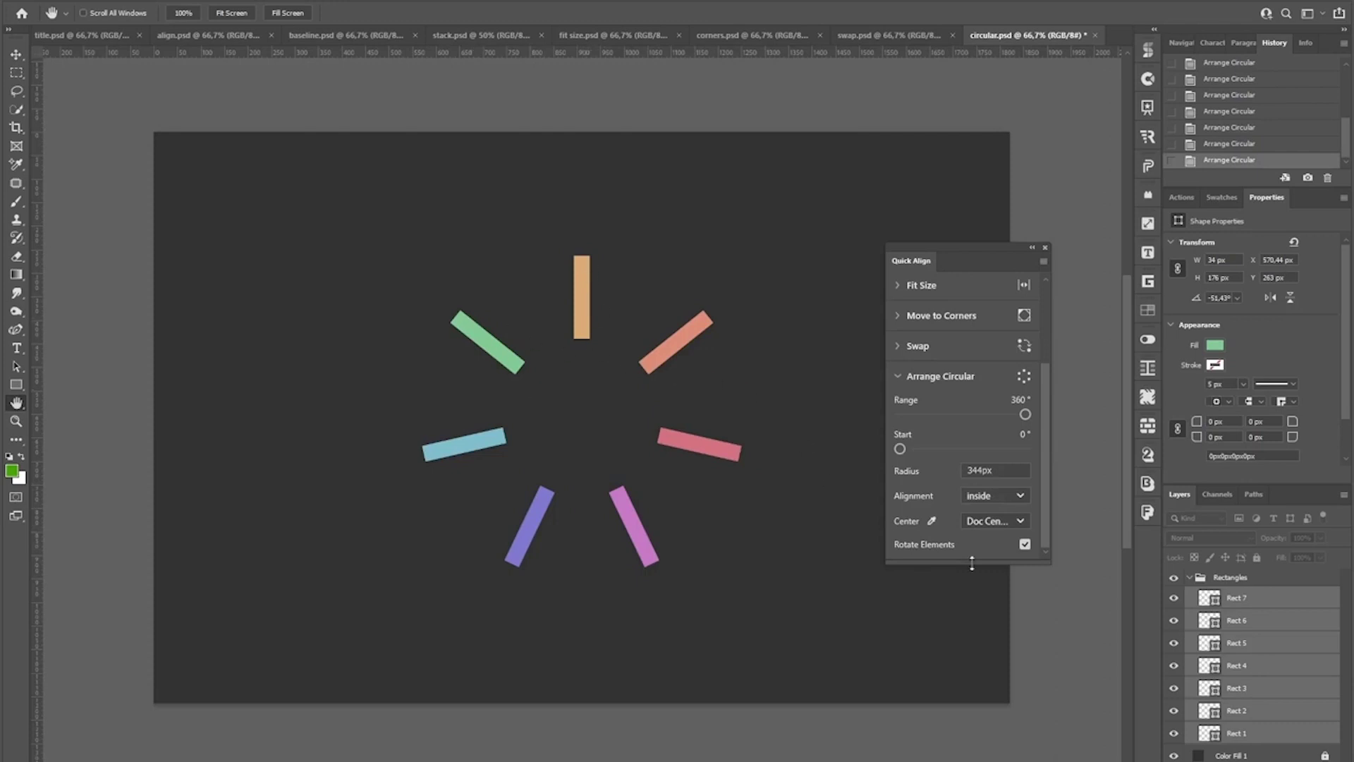
pyautogui.click(1024, 545)
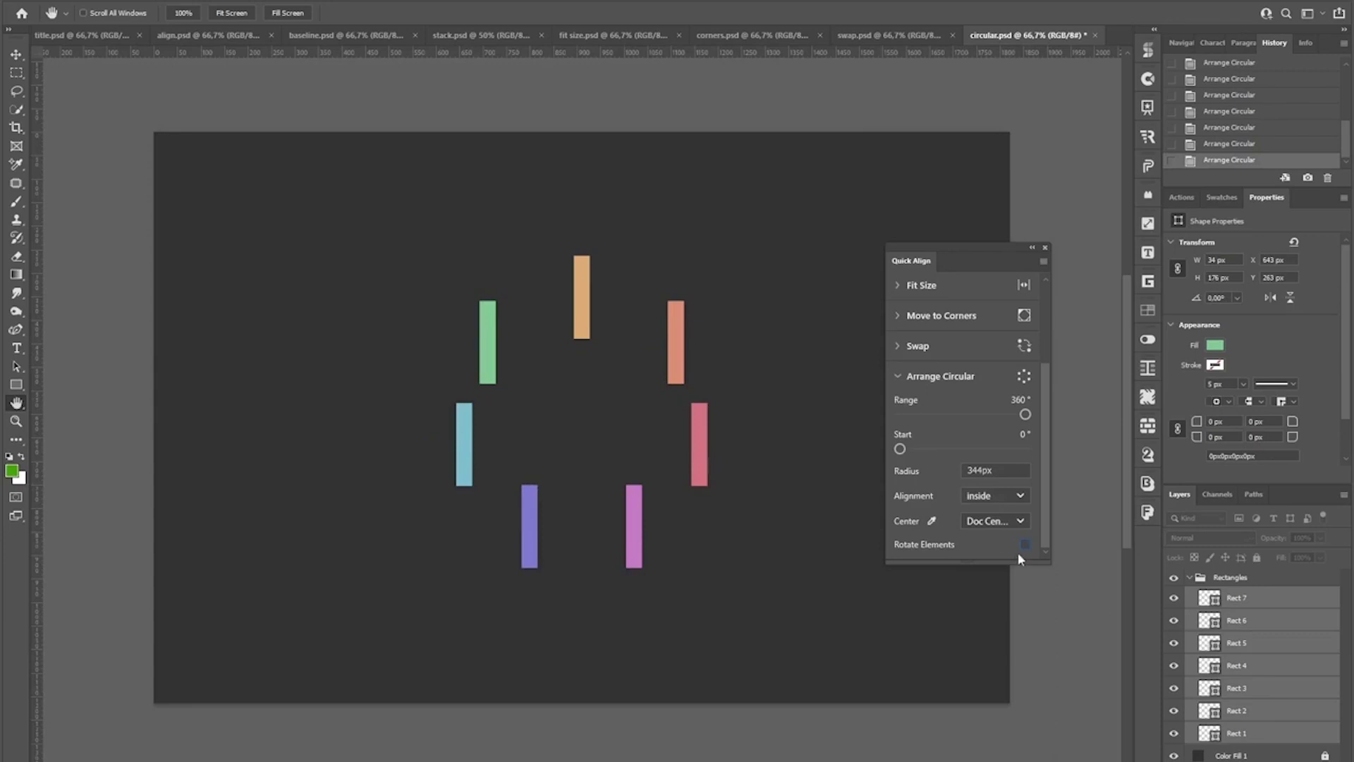
pyautogui.click(1023, 545)
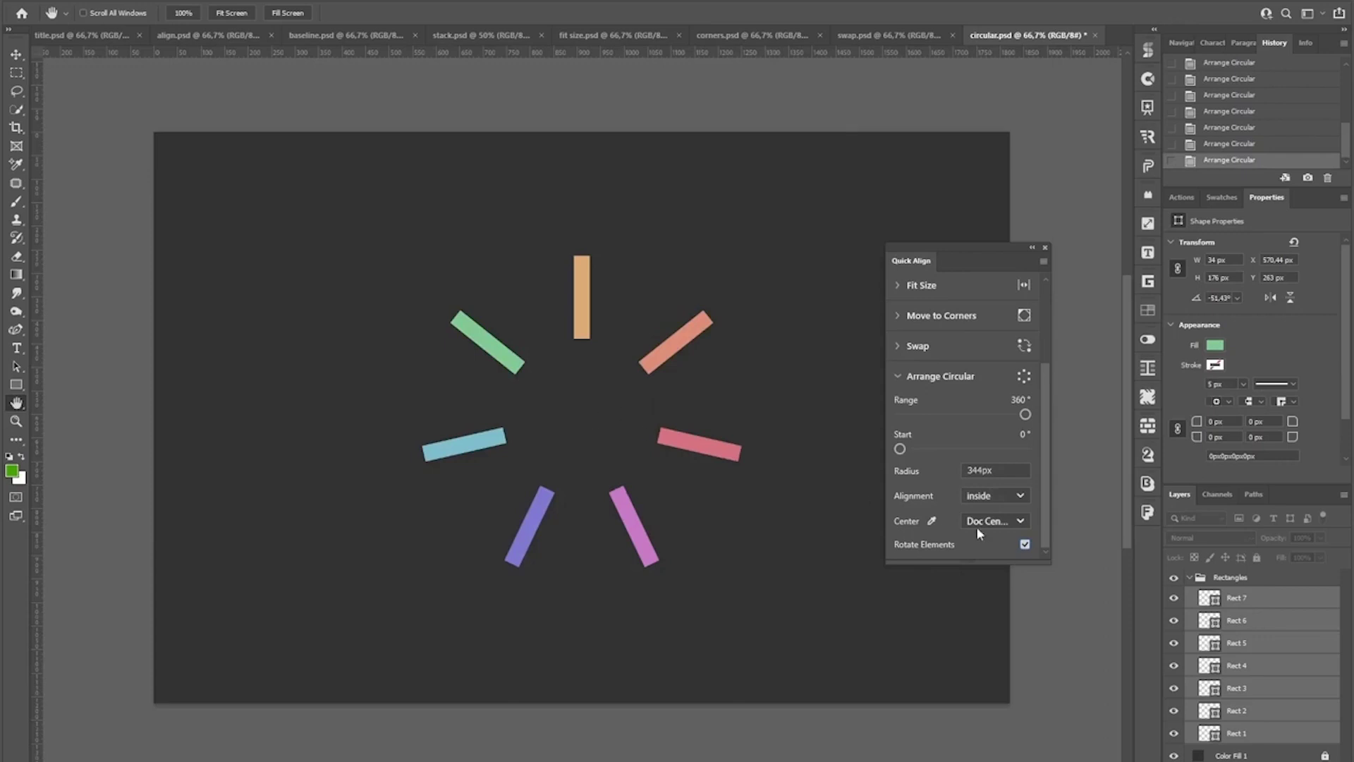
# Step: Centre the ring of seven bars on Point 1, a sampled point left of the canvas centre
pyautogui.click(931, 522)
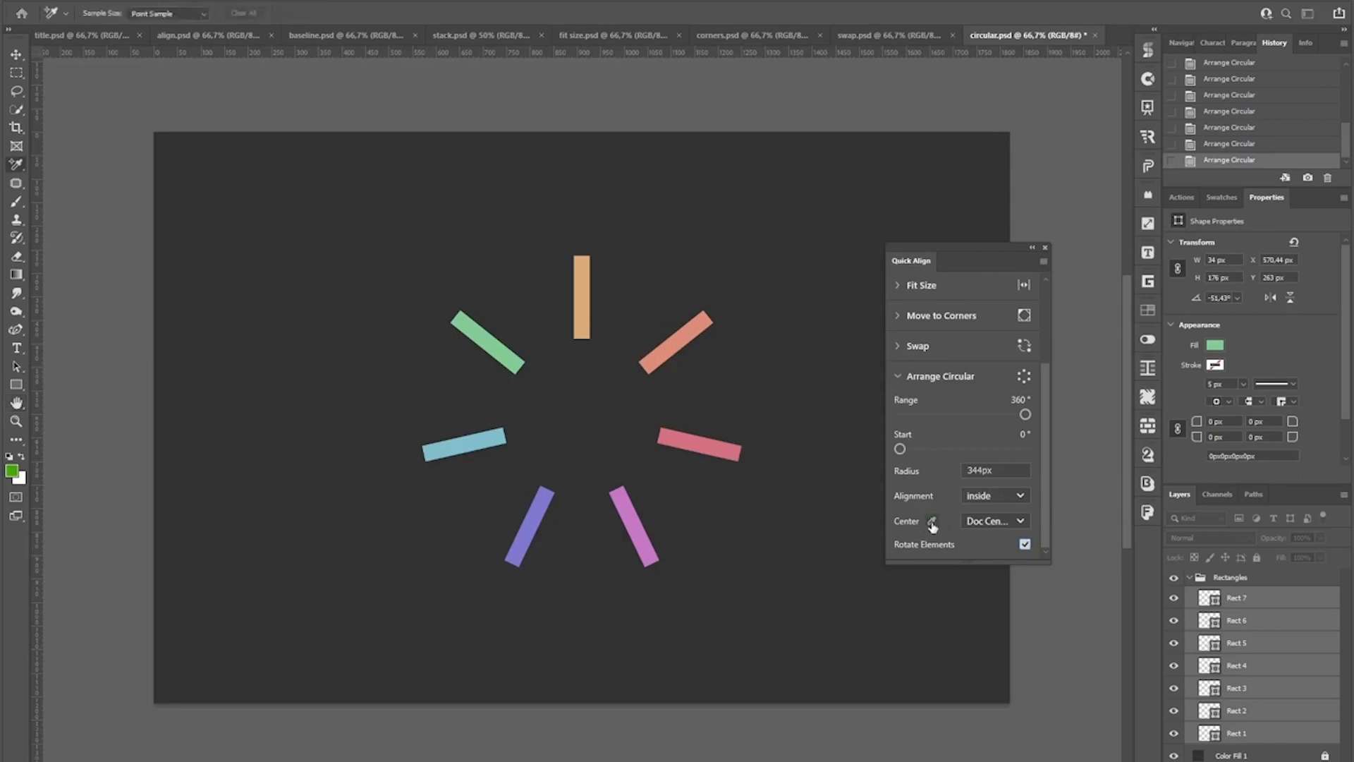
pyautogui.click(390, 370)
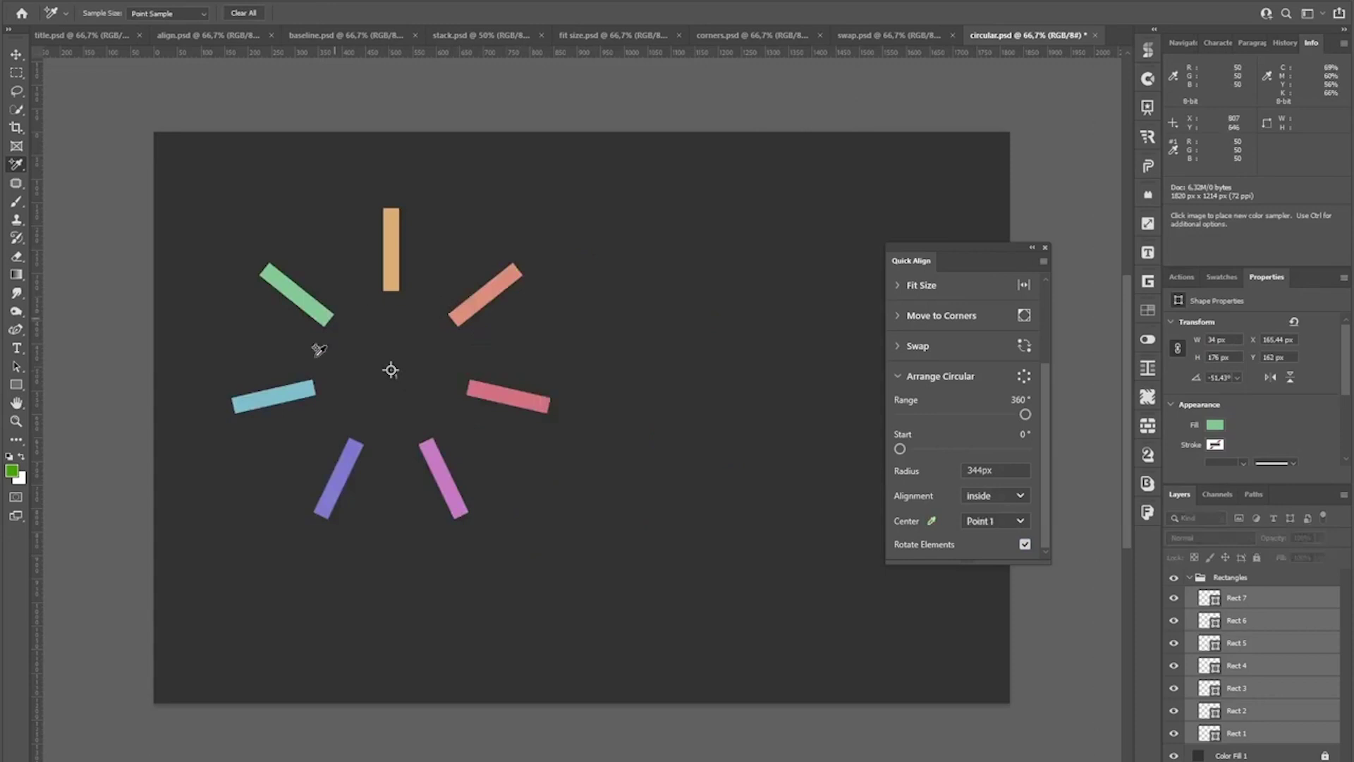